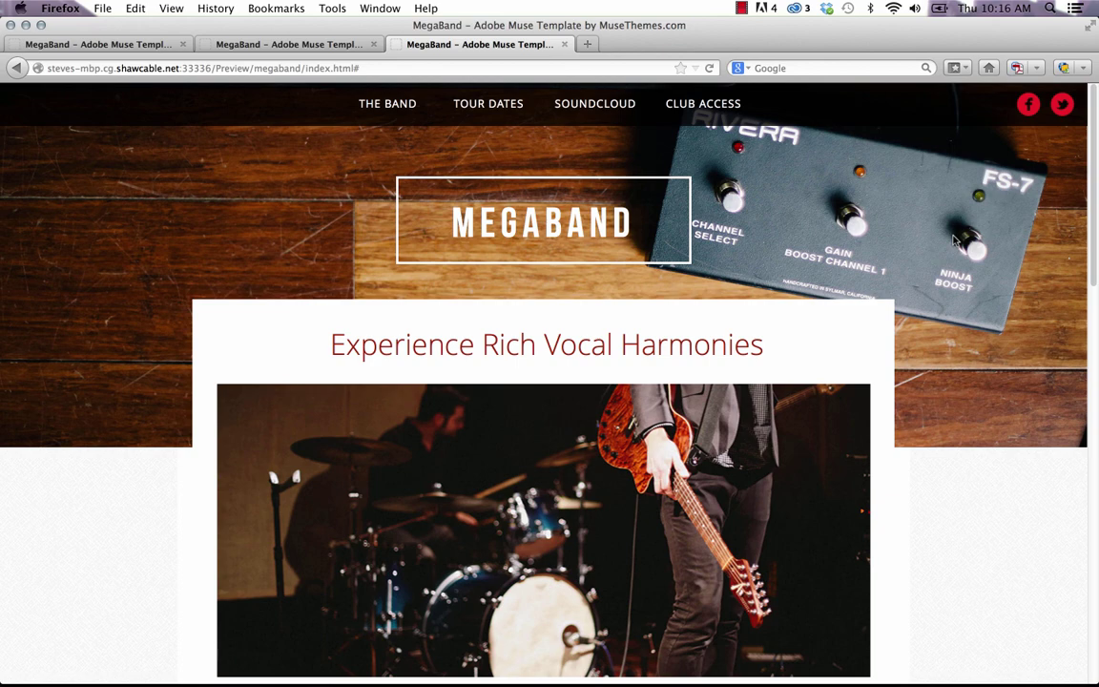
- Test the existing studio link's Google Maps popup in the browser, then close it
scroll(954, 240, "down", 4)
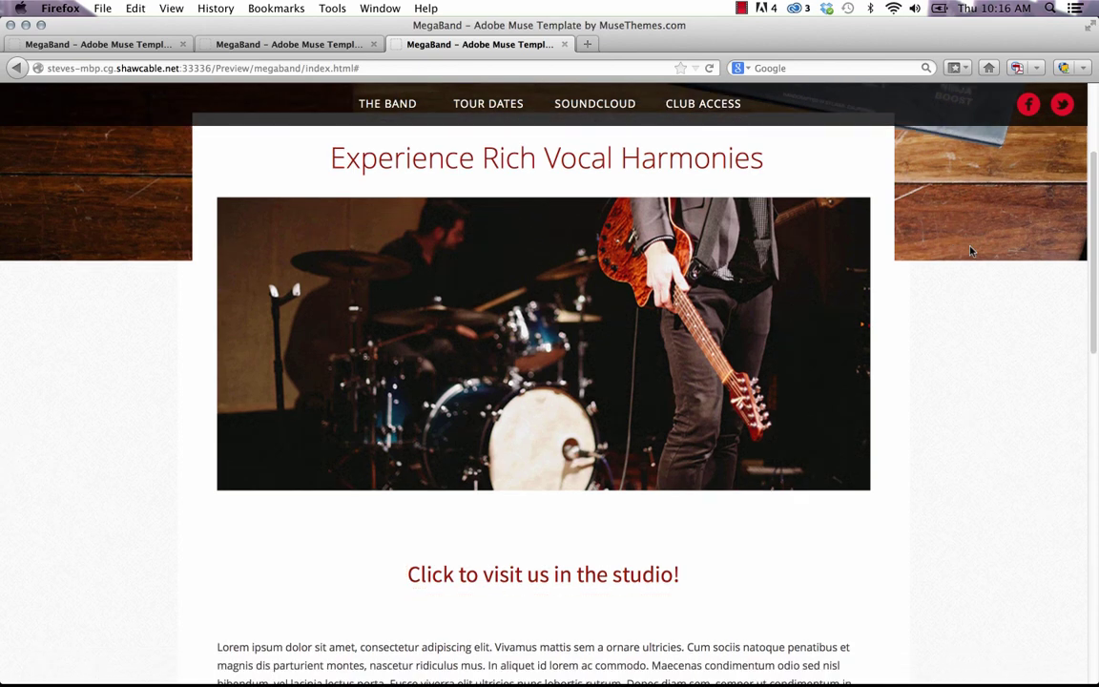
scroll(989, 397, "down", 2)
scroll(990, 399, "down", 3)
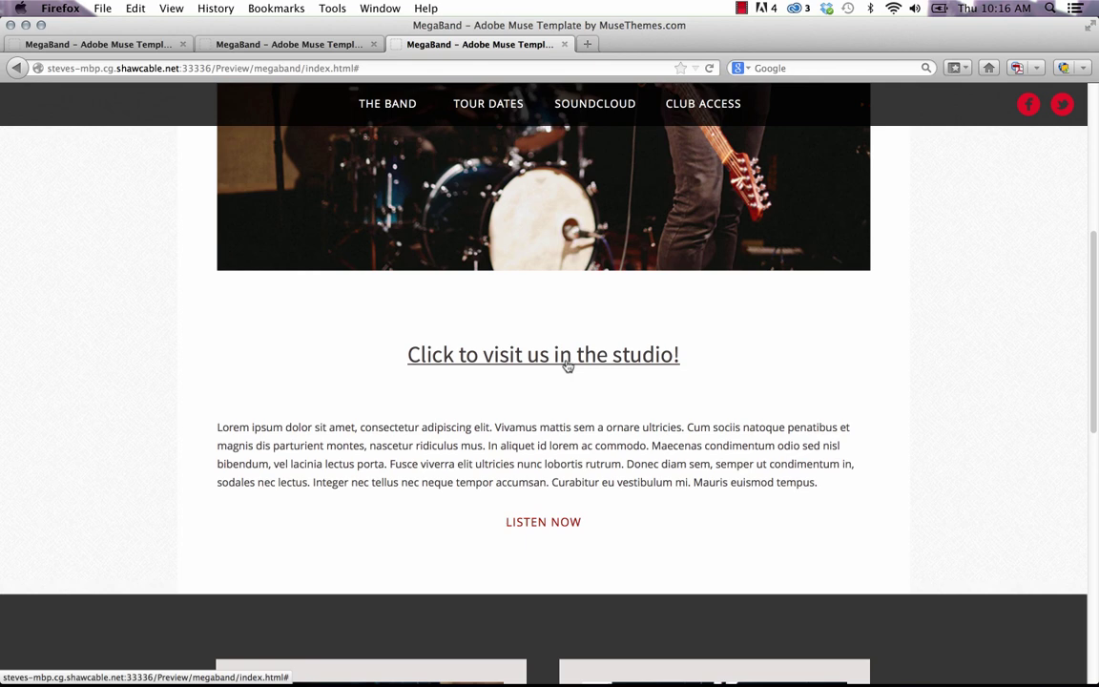
left_click(564, 362)
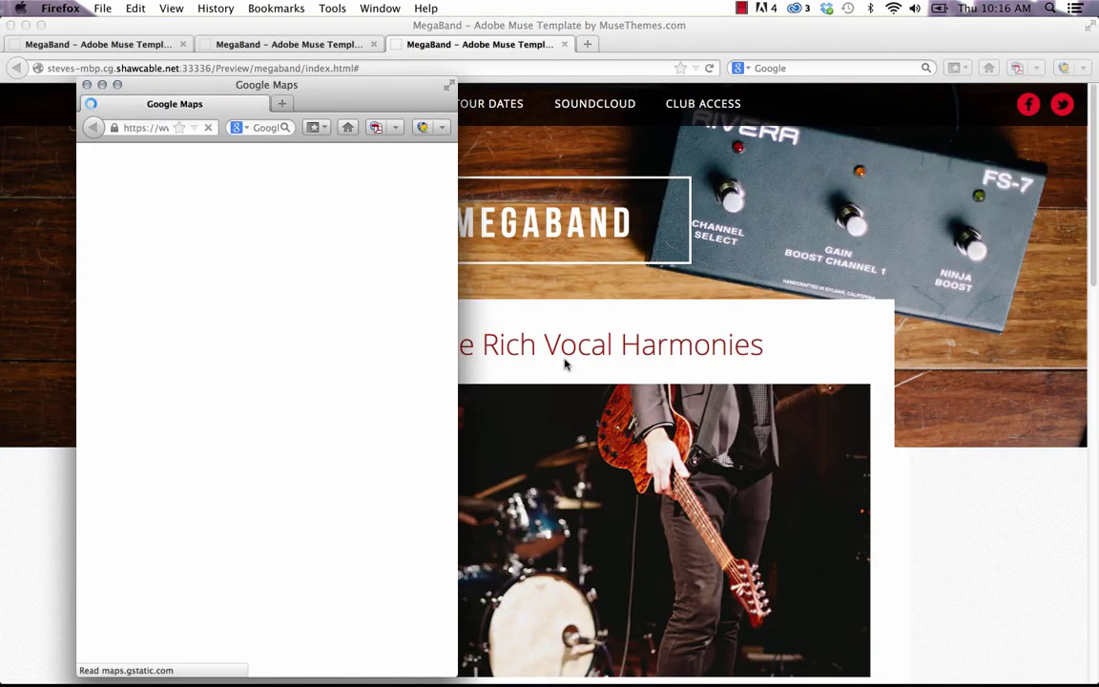
left_click_drag(329, 89, 329, 51)
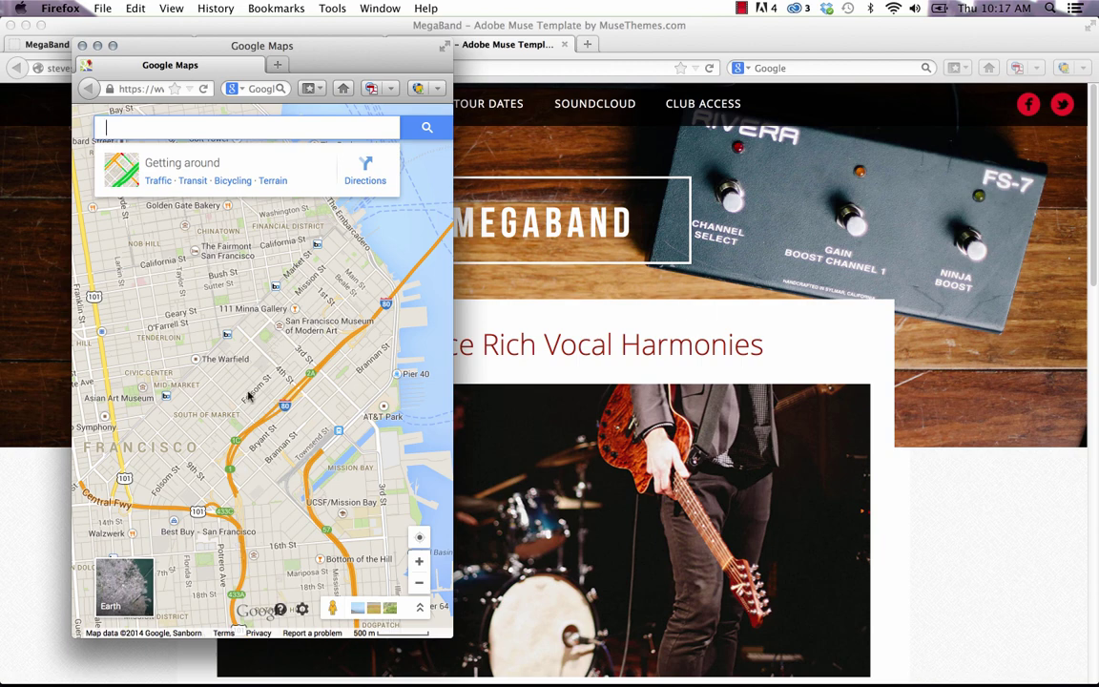
left_click(82, 45)
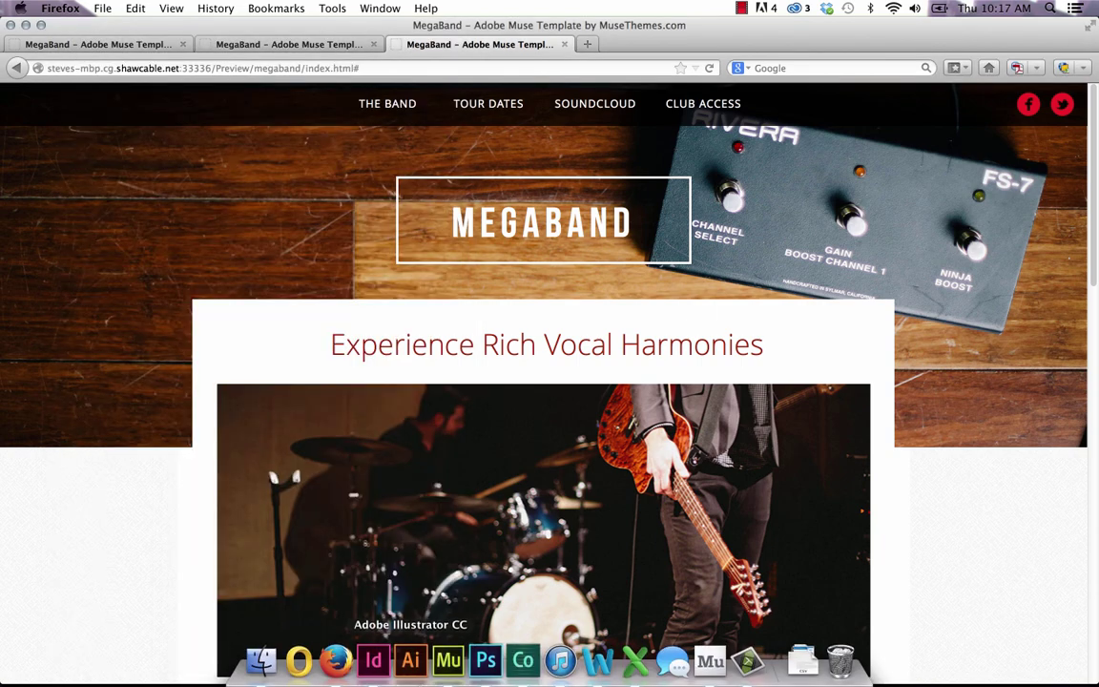
- Delete the studio text button and drag '012 - Pop-Up Windows' from the Library onto the page
left_click(447, 658)
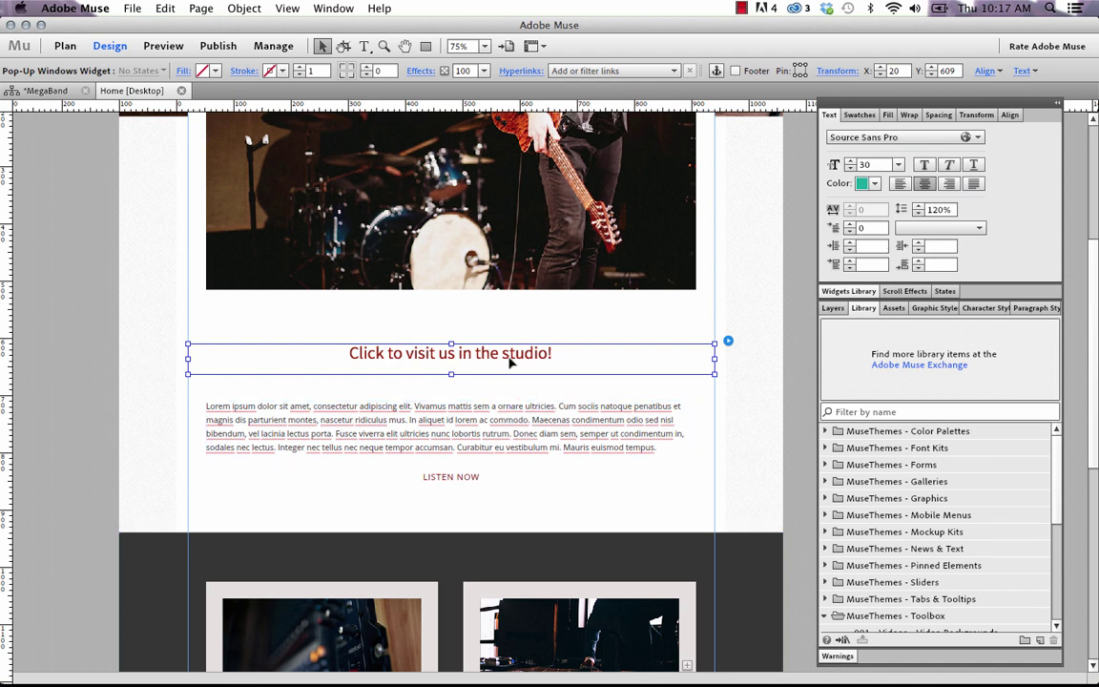
key("Delete")
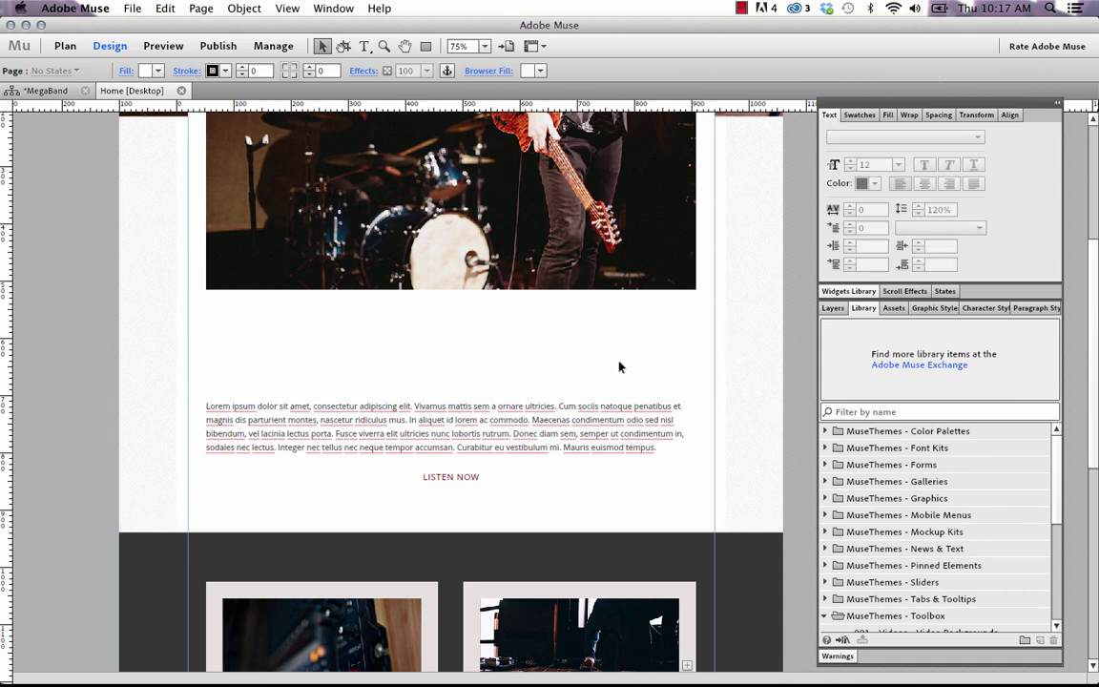
scroll(954, 482, "down", 5)
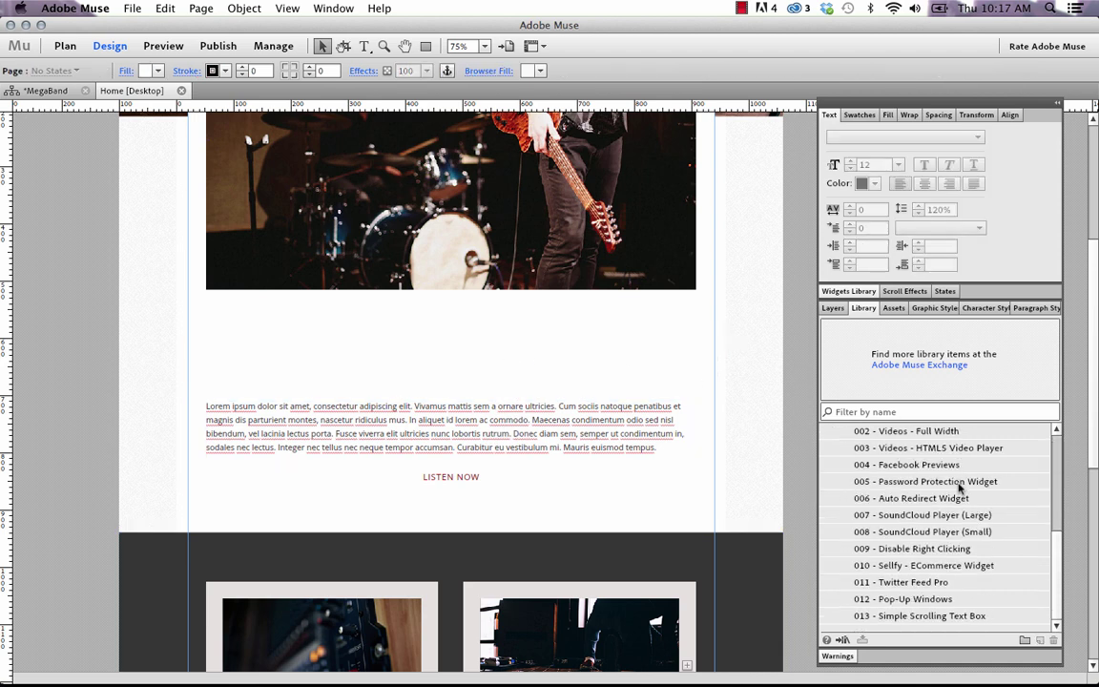
left_click(907, 598)
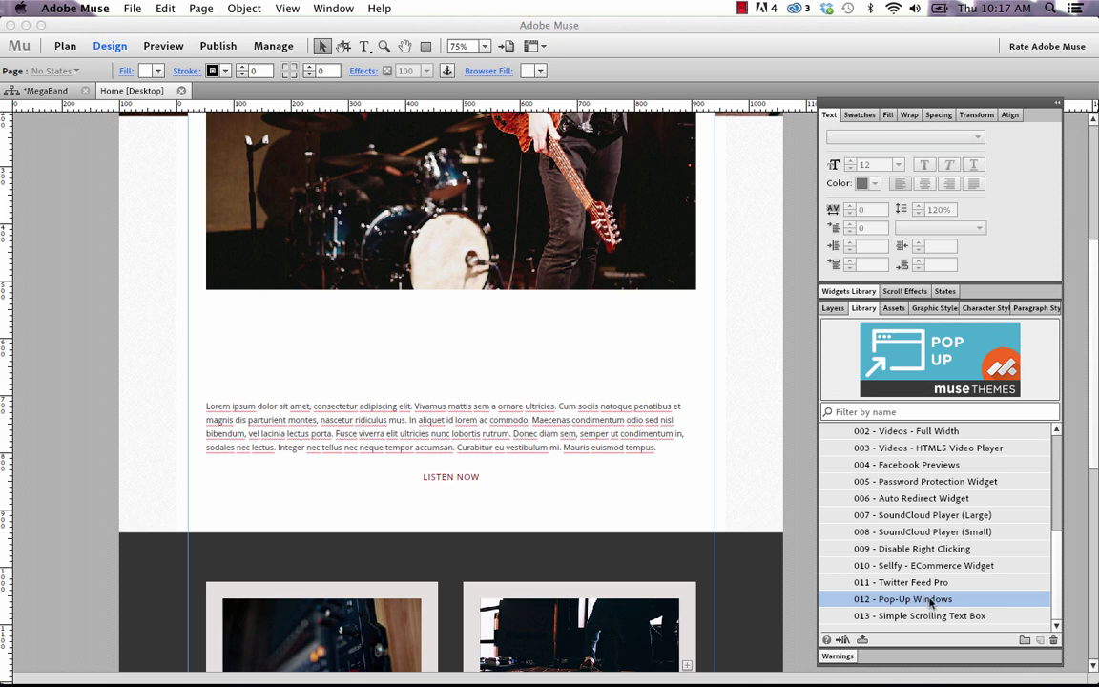
left_click_drag(931, 602, 230, 332)
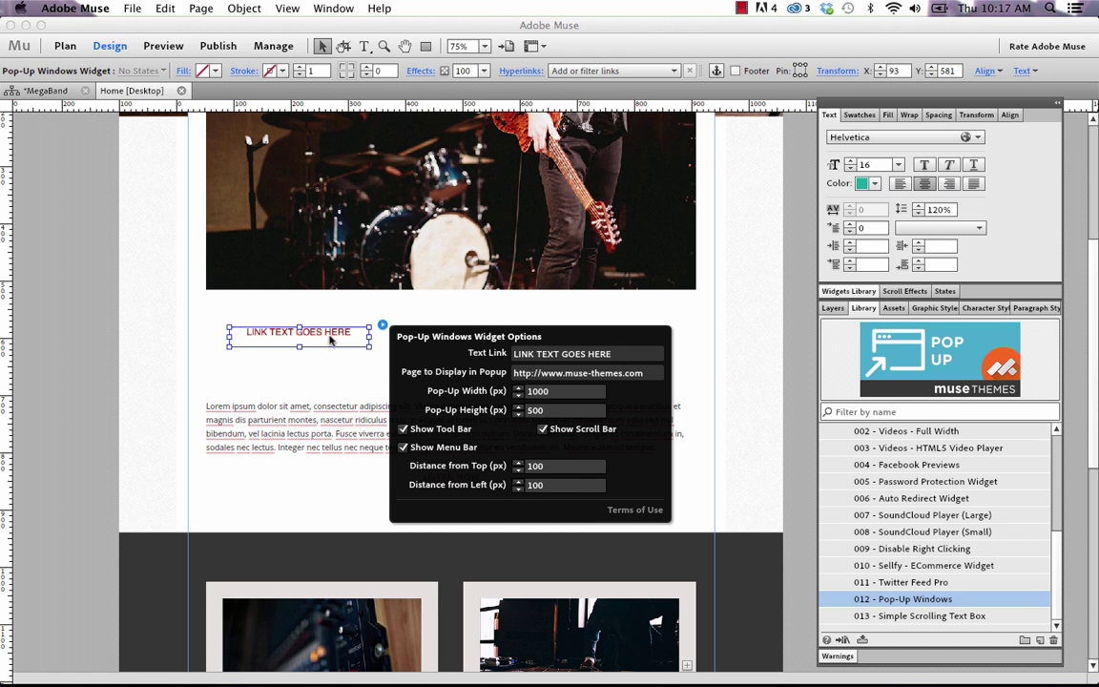
- Move the pop-up widget to X 20, Y 595, dock the panels as icons at right, and show its options
left_click_drag(331, 341, 715, 368)
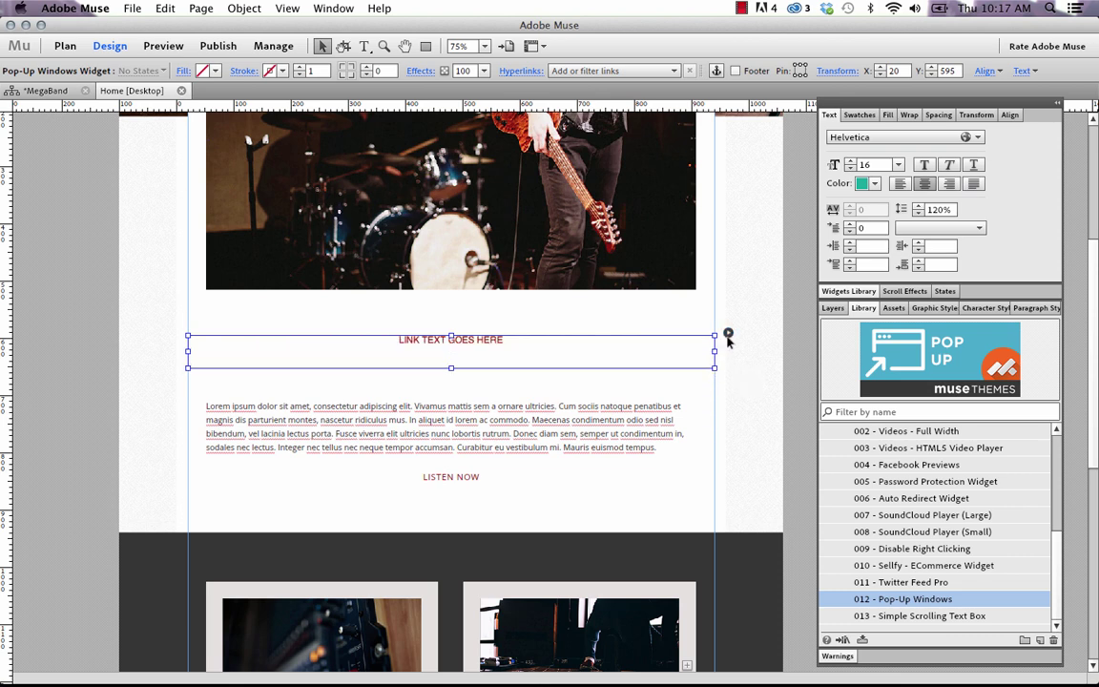
left_click(728, 333)
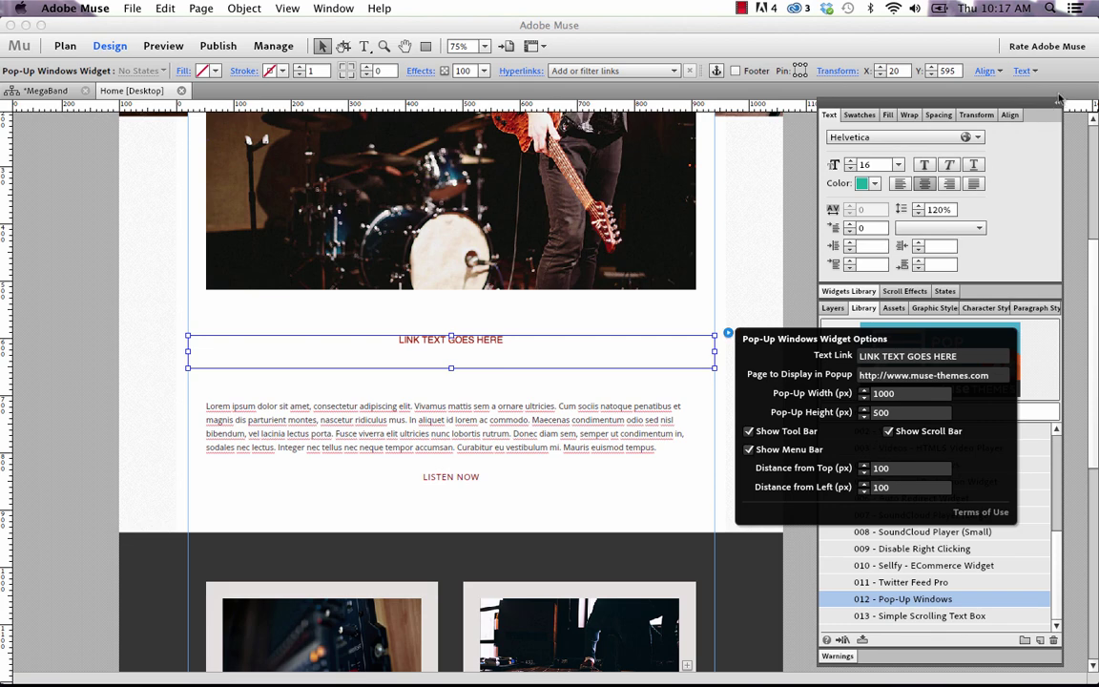
double_click(957, 101)
left_click_drag(826, 105, 1057, 107)
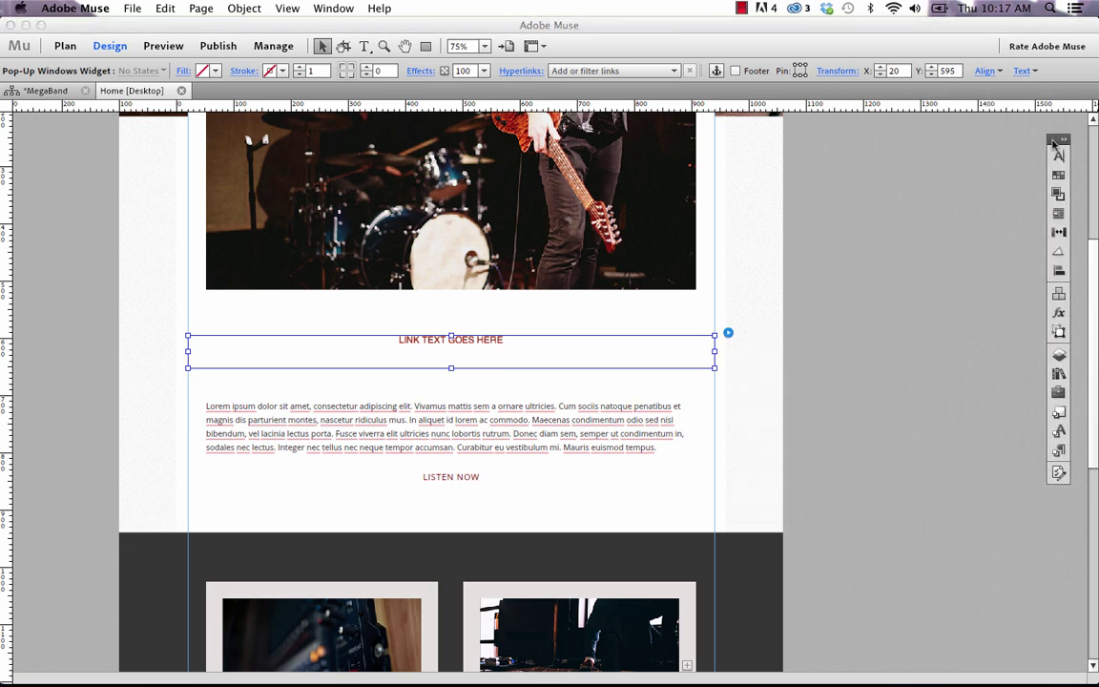
left_click(728, 333)
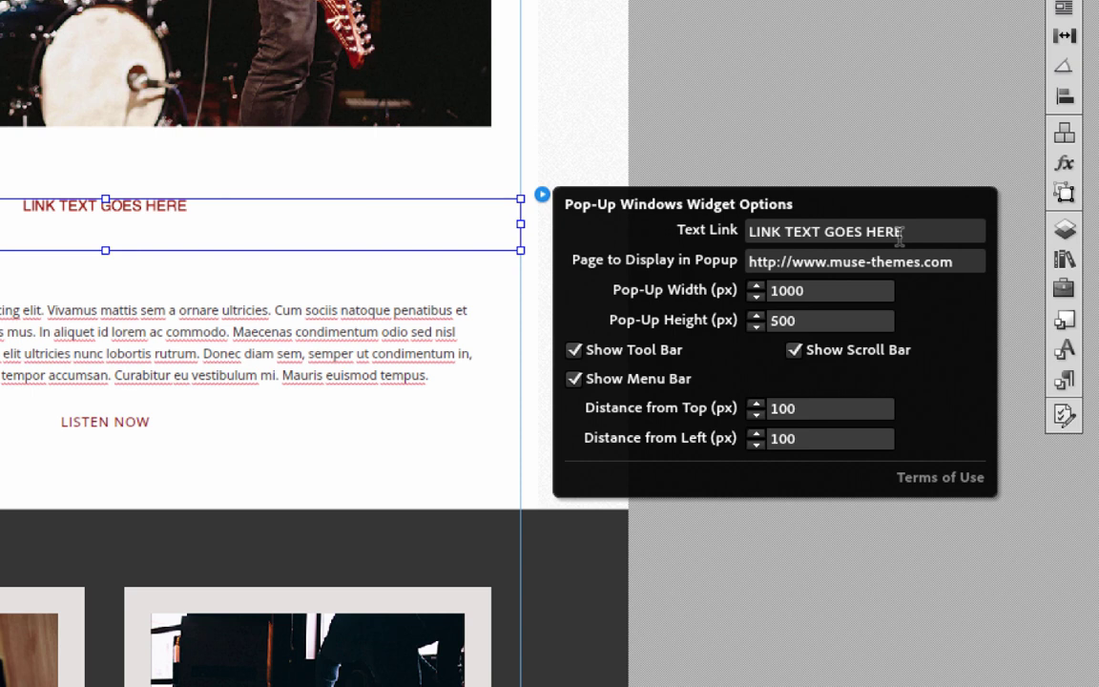
- Change the link text to 'Click here to visit us in the studio!' and select the Google Maps URL in Firefox
left_click_drag(900, 234, 750, 233)
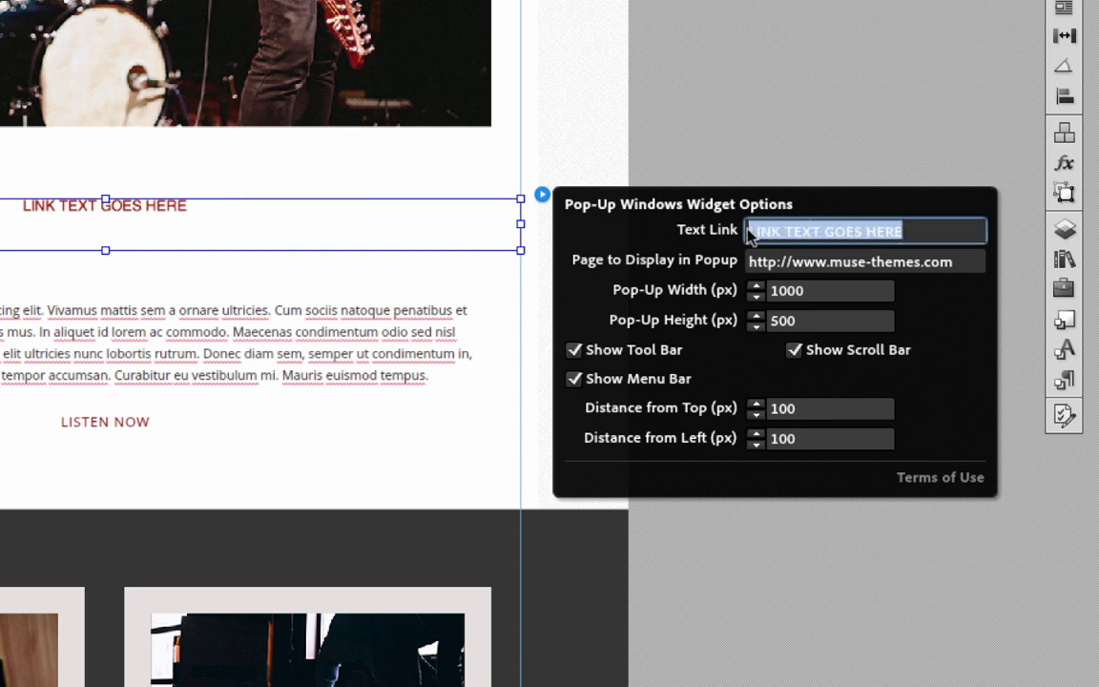
type("Click")
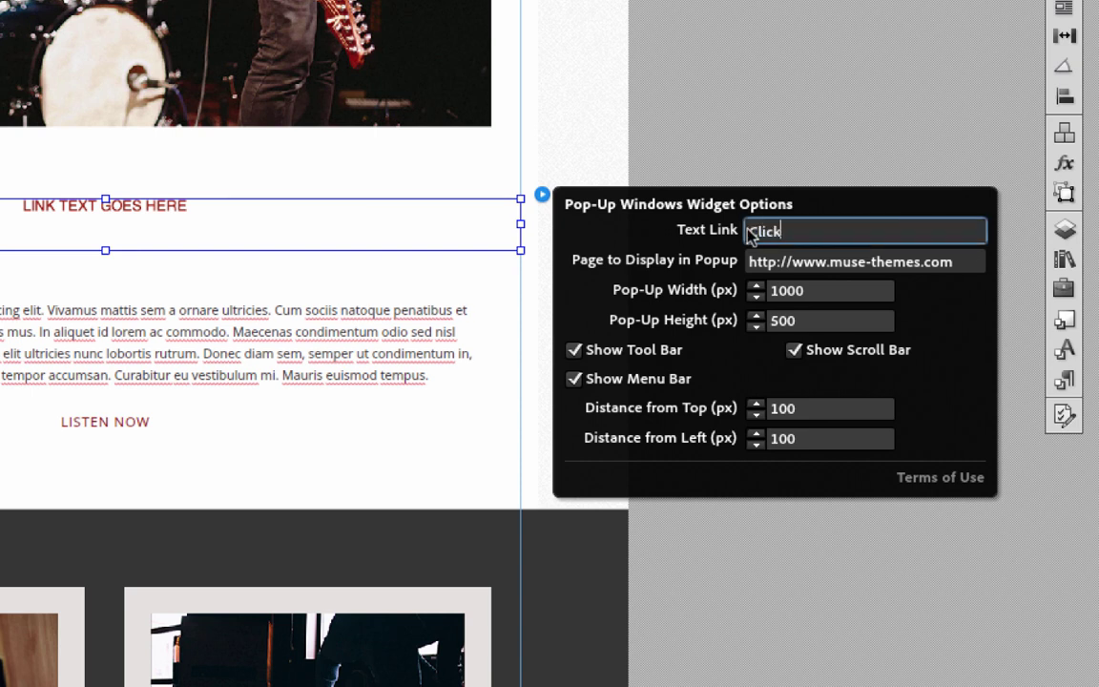
type(" here to visit us in the stu")
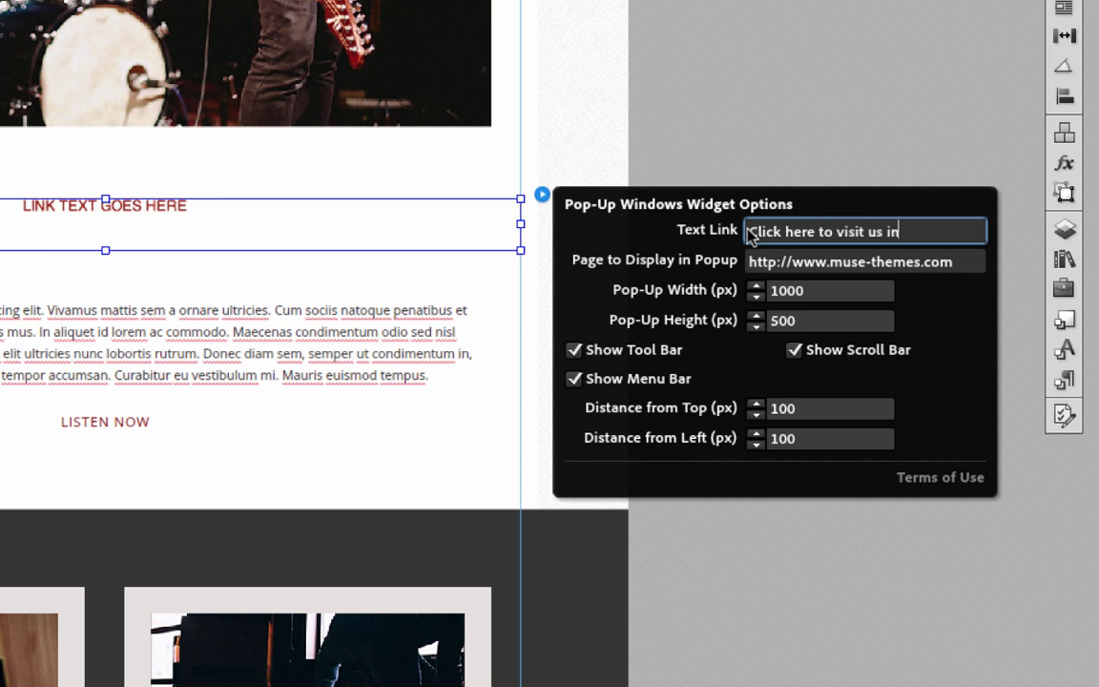
type("dio!")
key("Return")
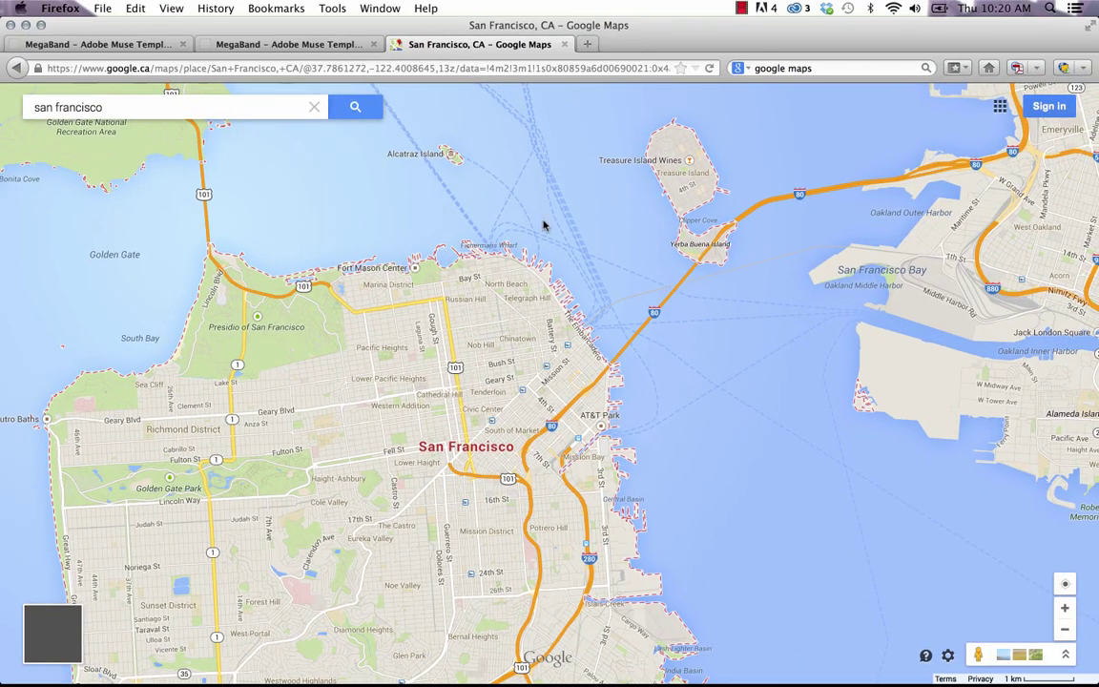
left_click_drag(420, 127, 404, 56)
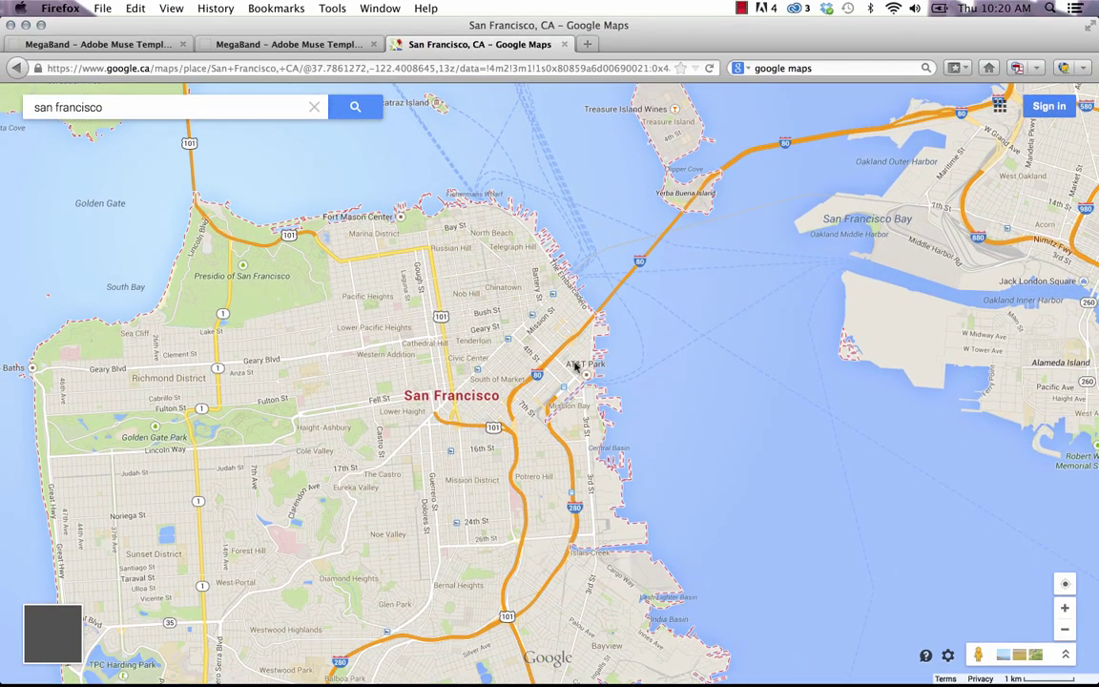
left_click(645, 68)
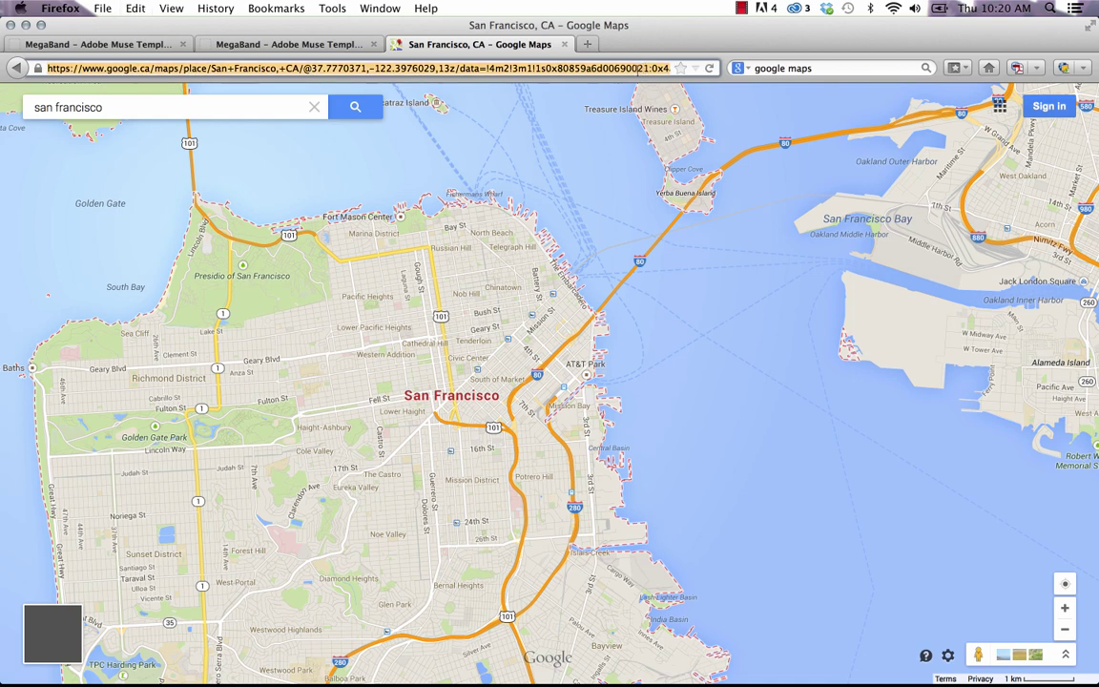
- Replace the pop-up's page address with the pasted Google Maps URL
left_click(447, 679)
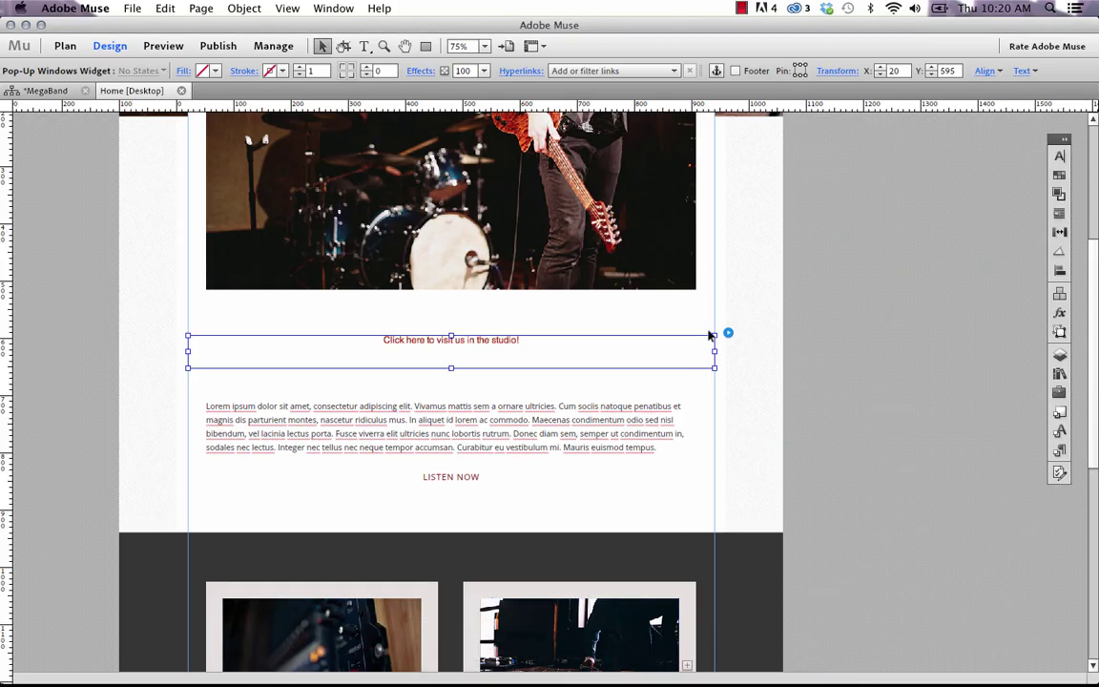
left_click(728, 333)
left_click_drag(987, 375, 946, 382)
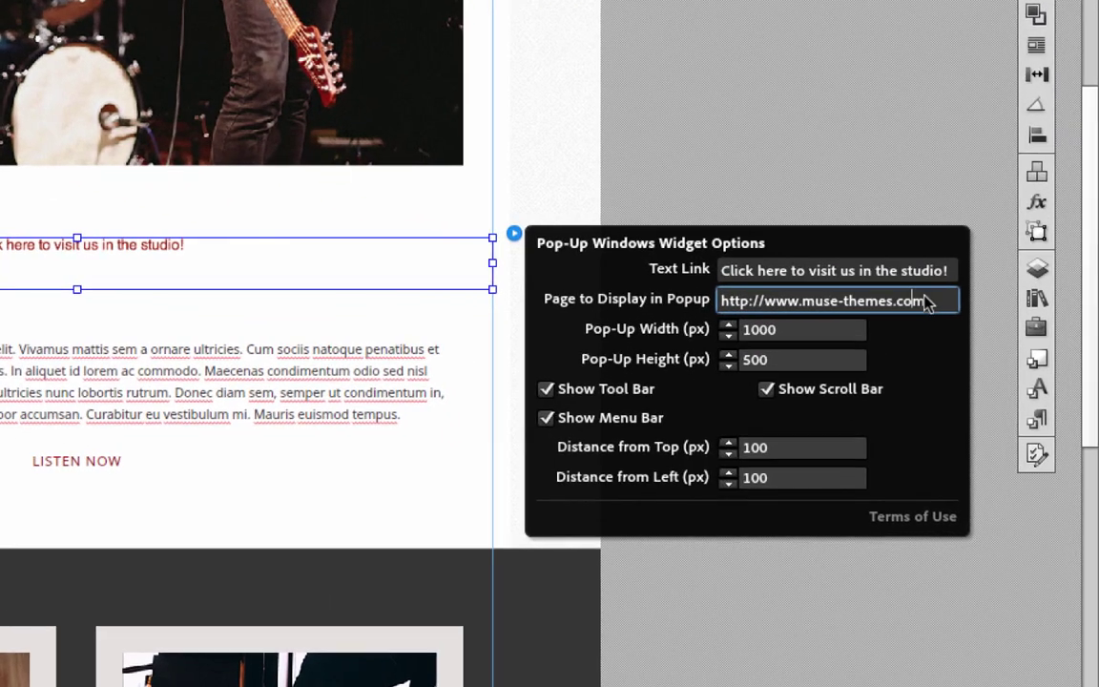
left_click_drag(963, 339, 750, 349)
key("BackSpace")
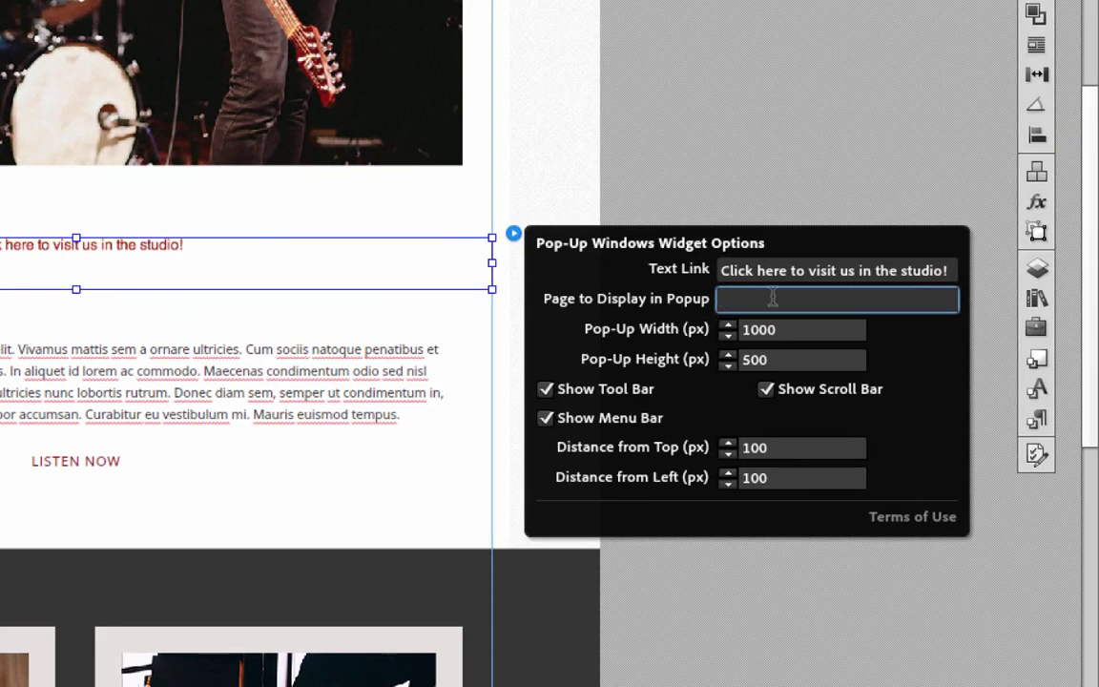
right_click(774, 298)
left_click(834, 348)
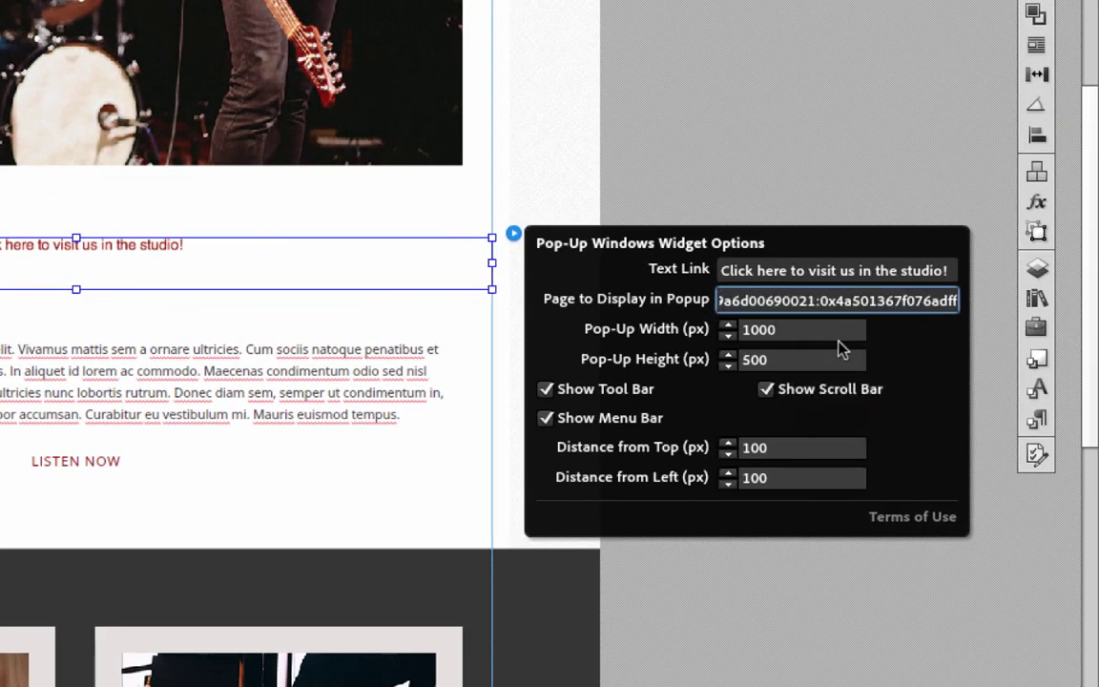
key("Return")
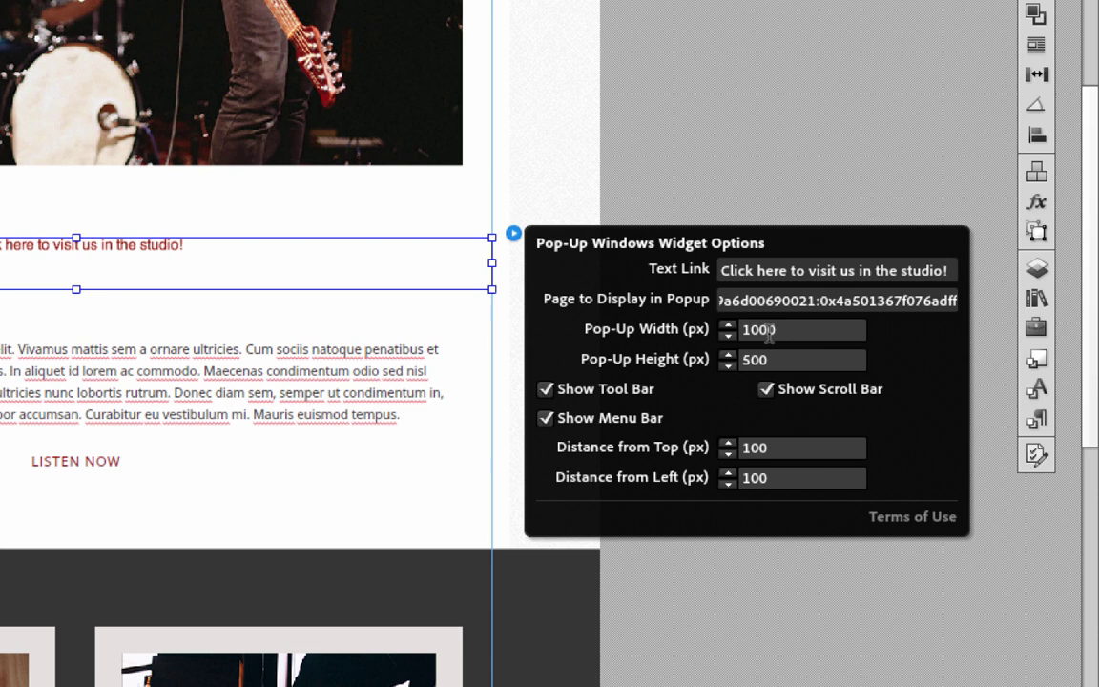
- Set the pop-up width to 400 and height to 700 px
double_click(804, 331)
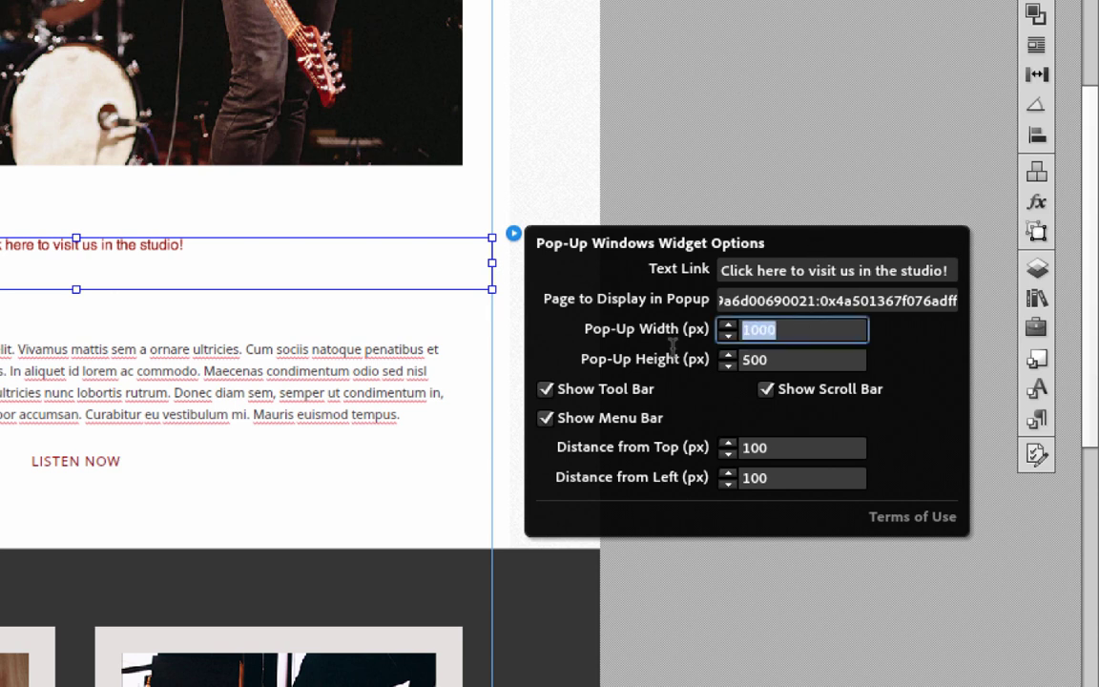
type("400")
key("Tab")
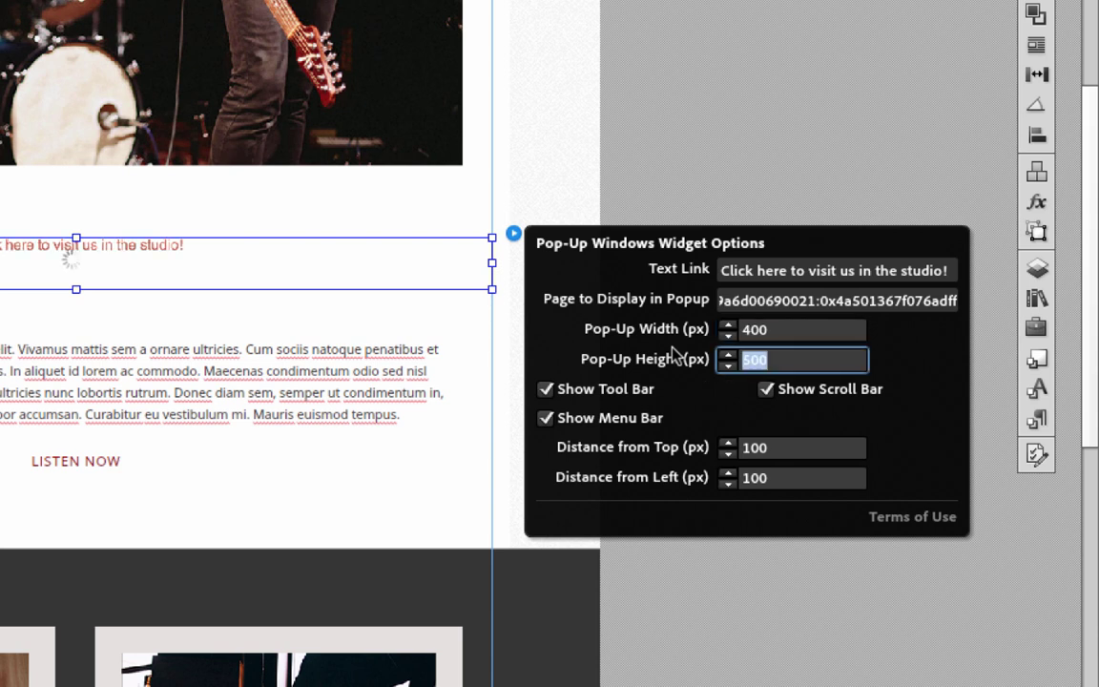
type("700")
key("Return")
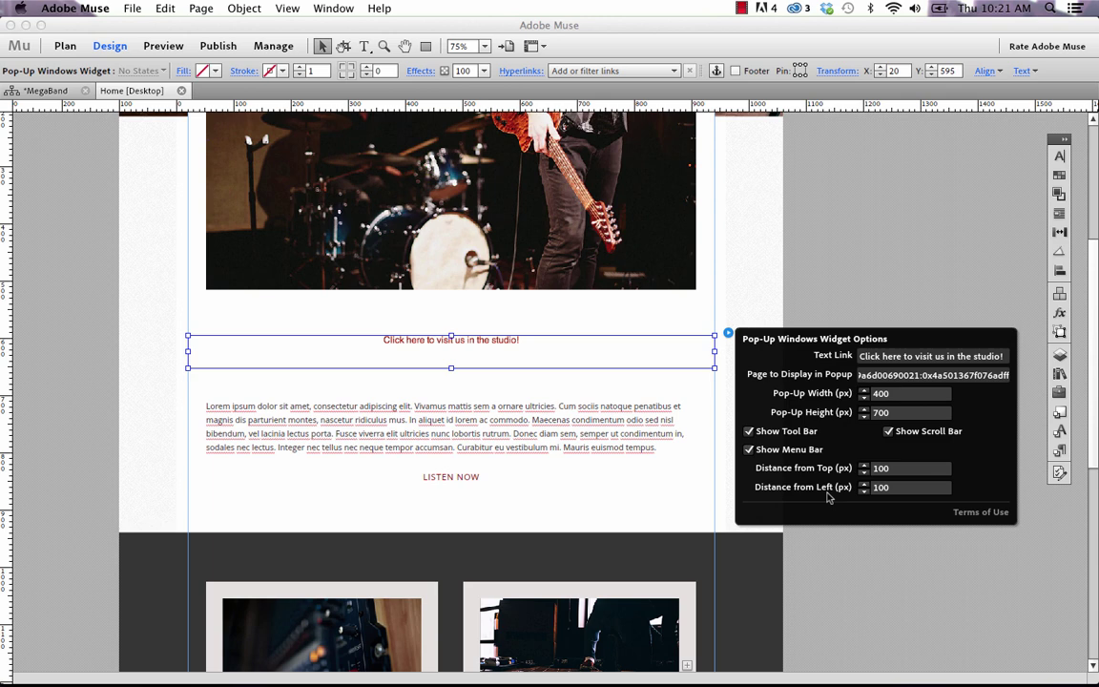
- Deselect the widget and preview the MegaBand page in Firefox, scrolling down to the studio link
left_click(795, 272)
left_click(133, 8)
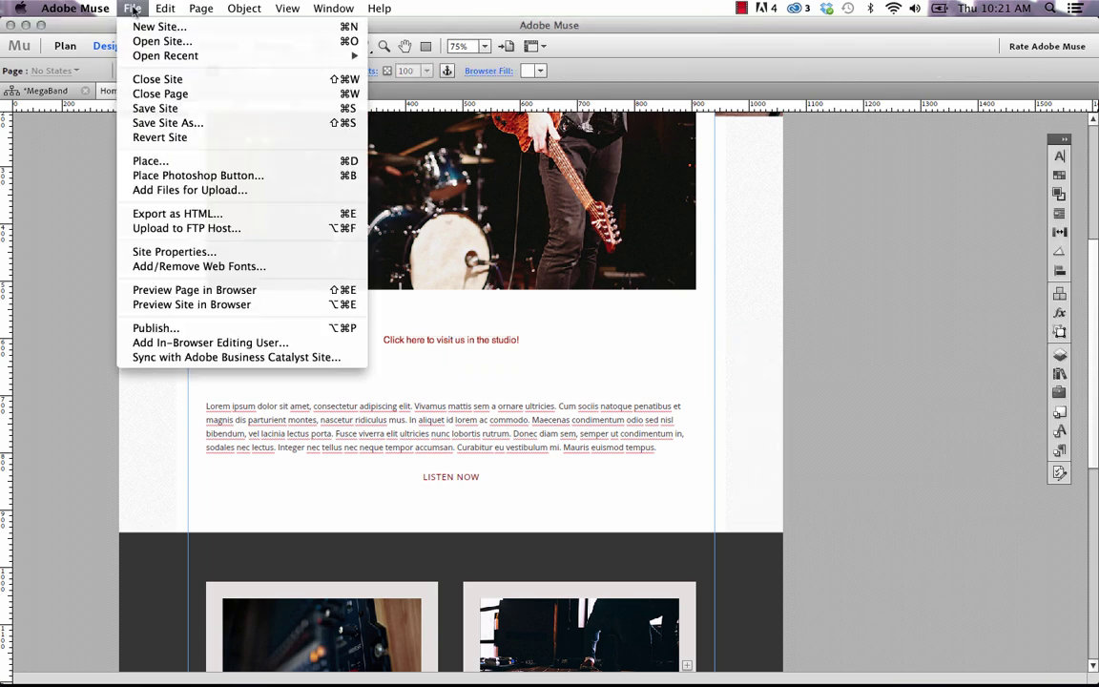
left_click(208, 291)
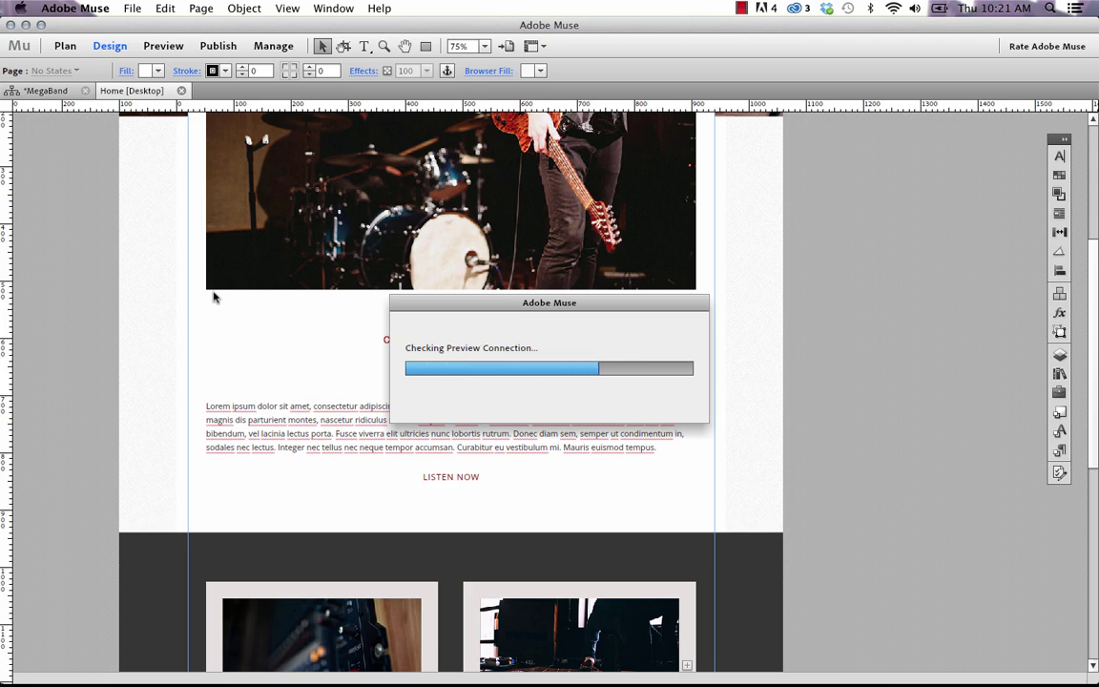
scroll(506, 272, "down", 8)
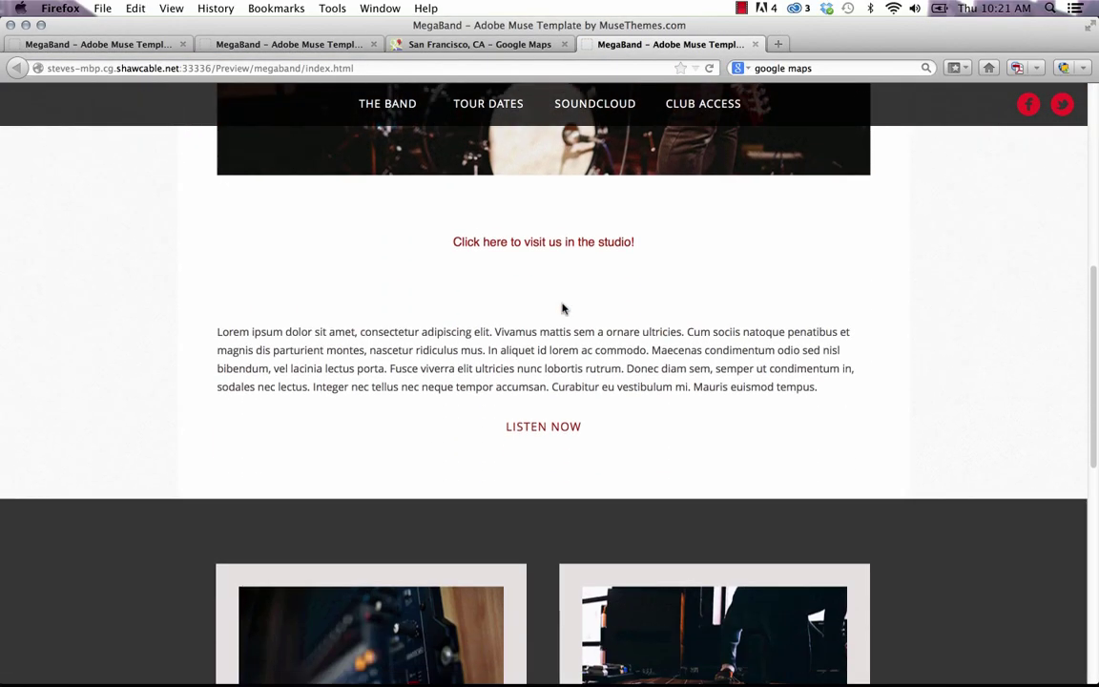
left_click(558, 244)
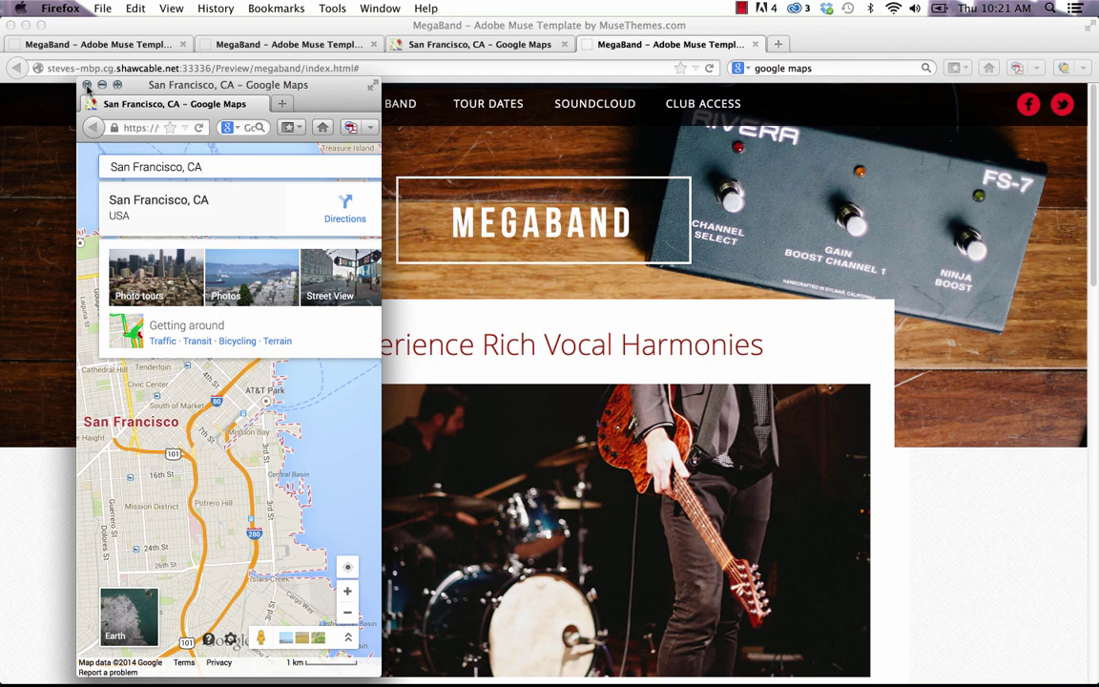
left_click(86, 86)
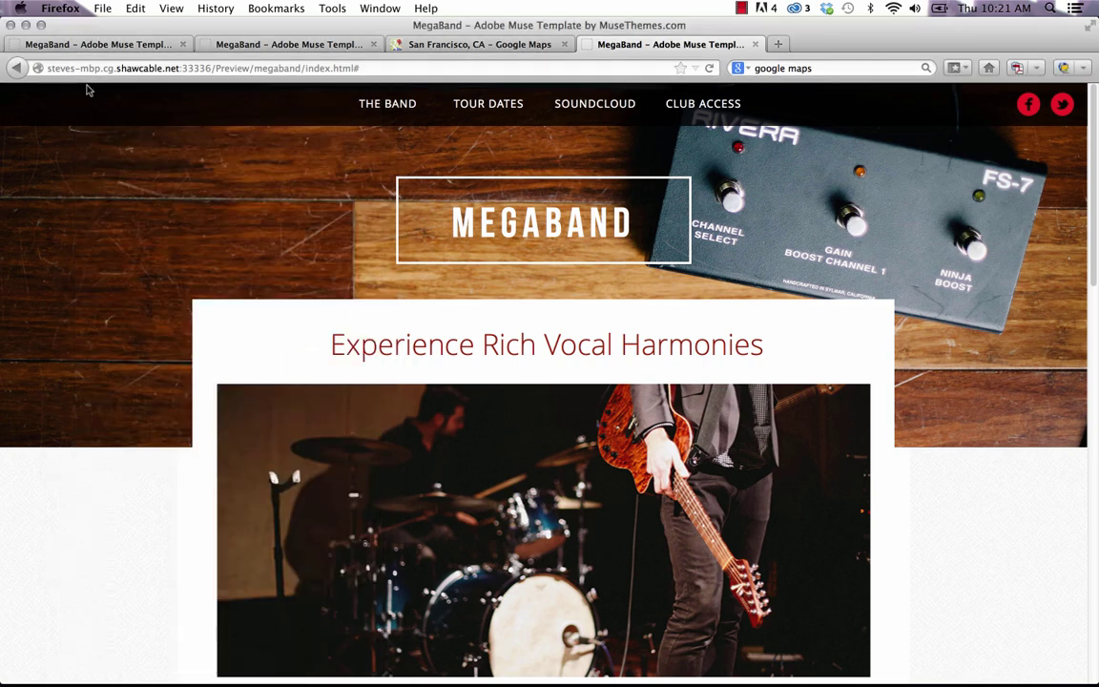
- Set the studio link pop-up's Distance from Left to 500 px
left_click(444, 660)
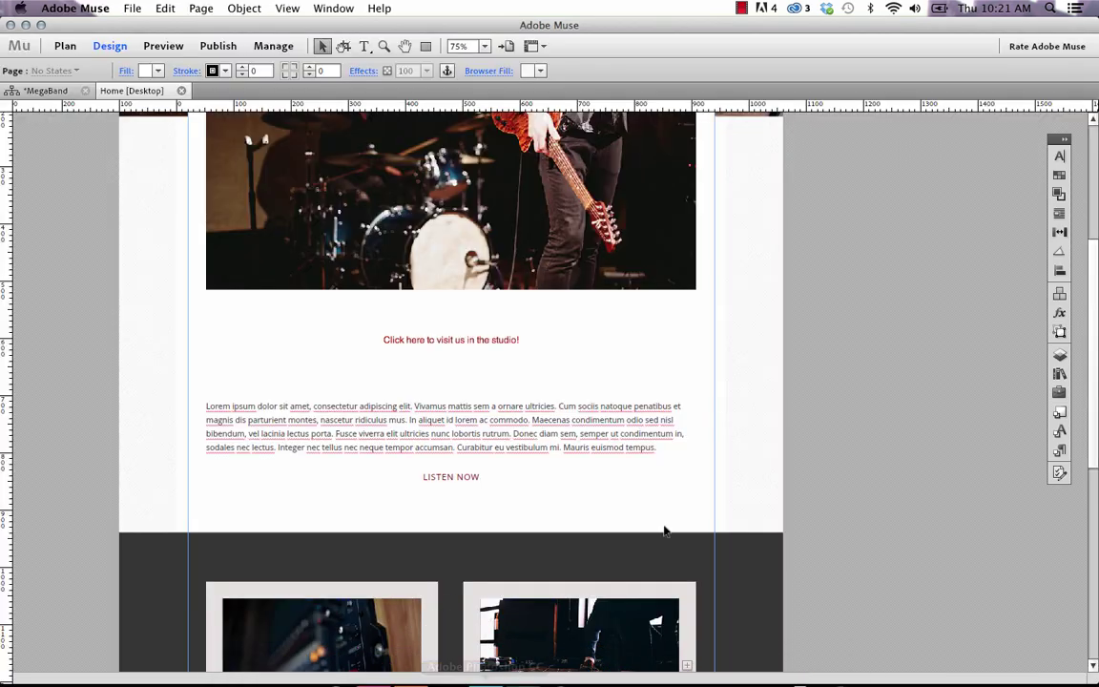
left_click(579, 352)
left_click(728, 334)
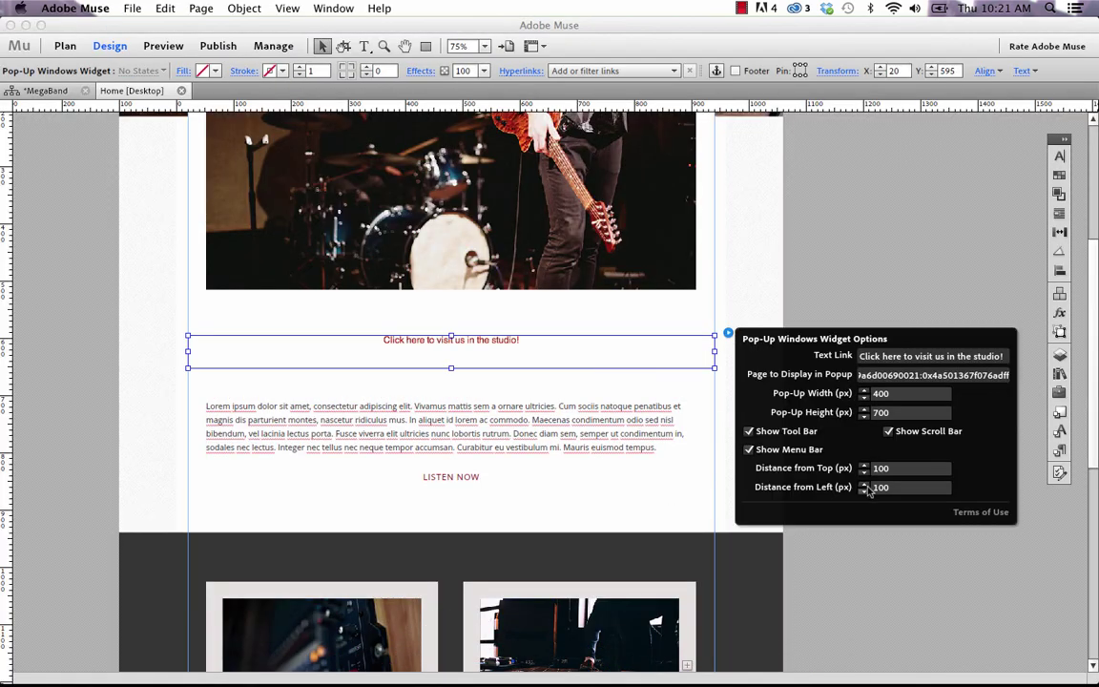
left_click(882, 487)
type("500")
key("Return")
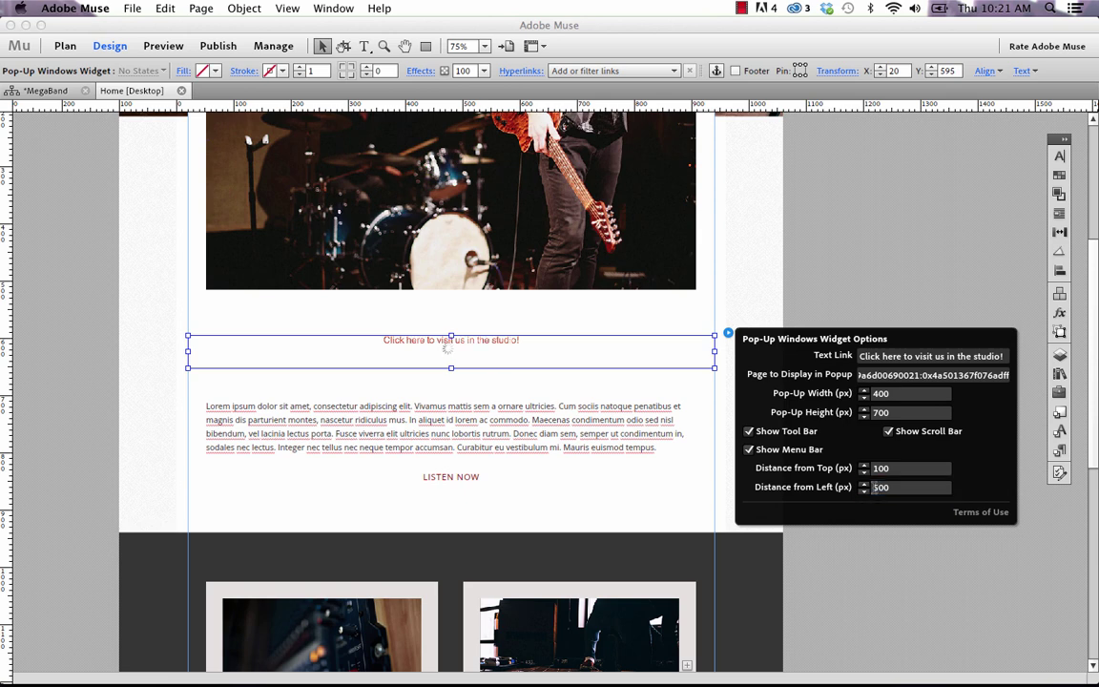
- Deselect the widget and preview the page in the browser again
left_click(702, 286)
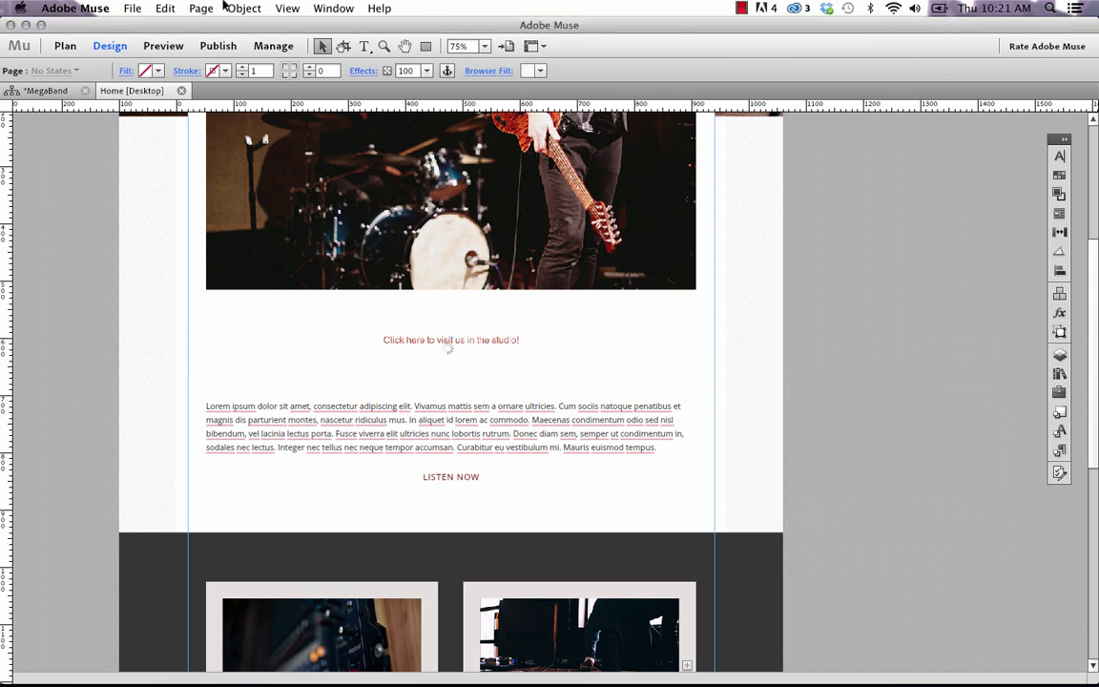
left_click(142, 8)
left_click(195, 287)
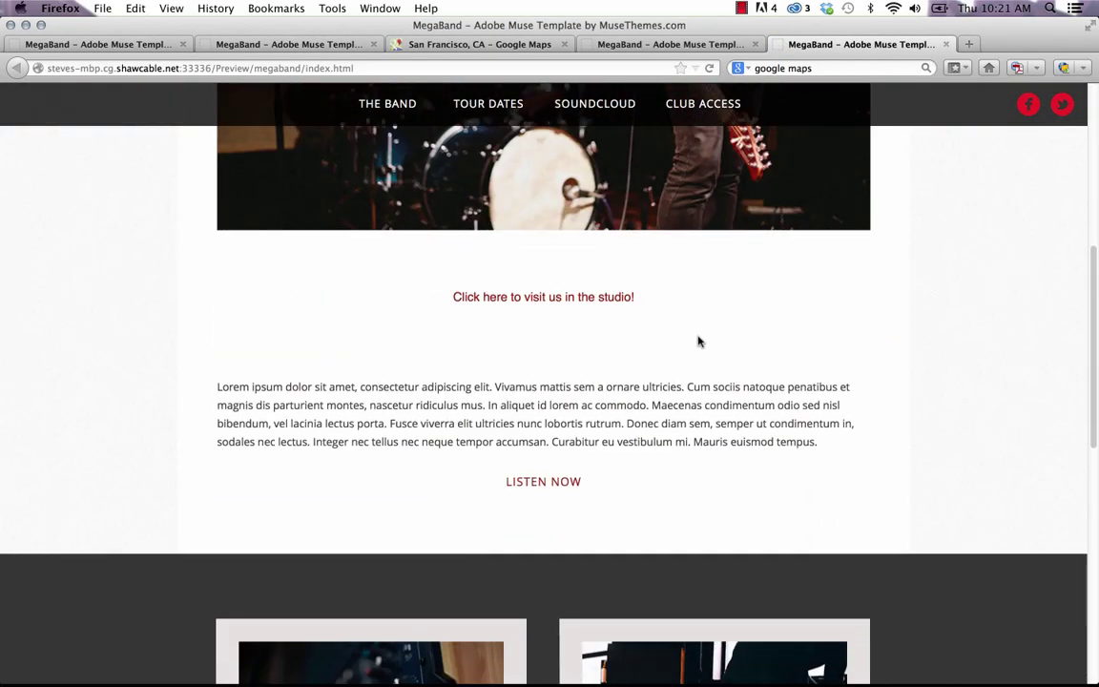
left_click(582, 302)
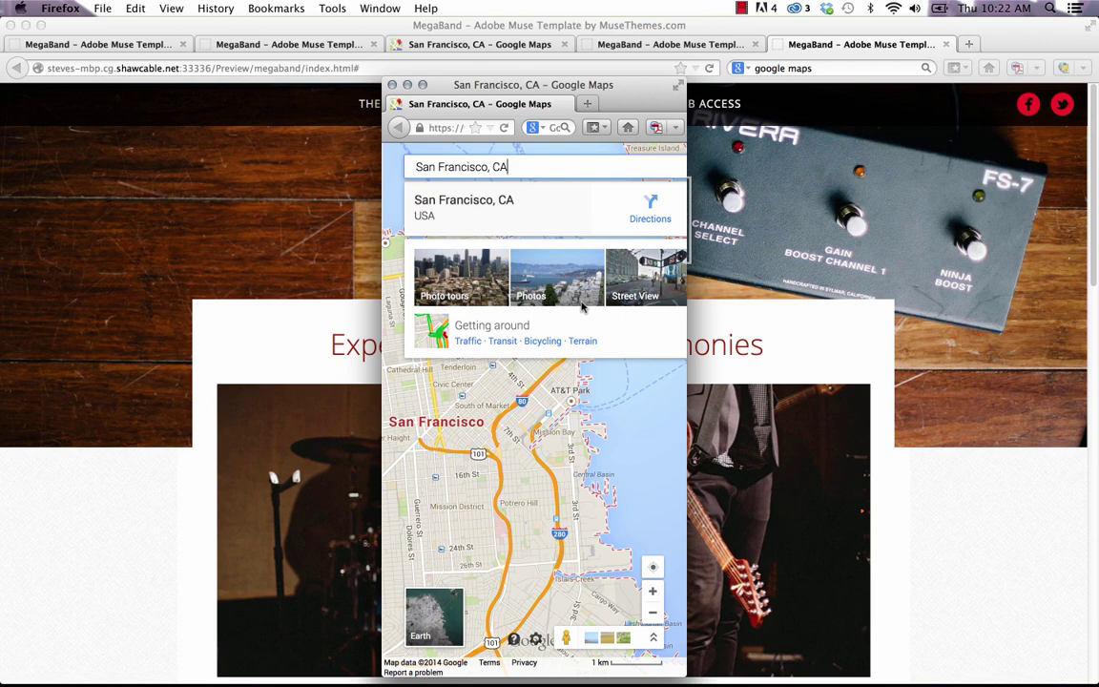
left_click(392, 86)
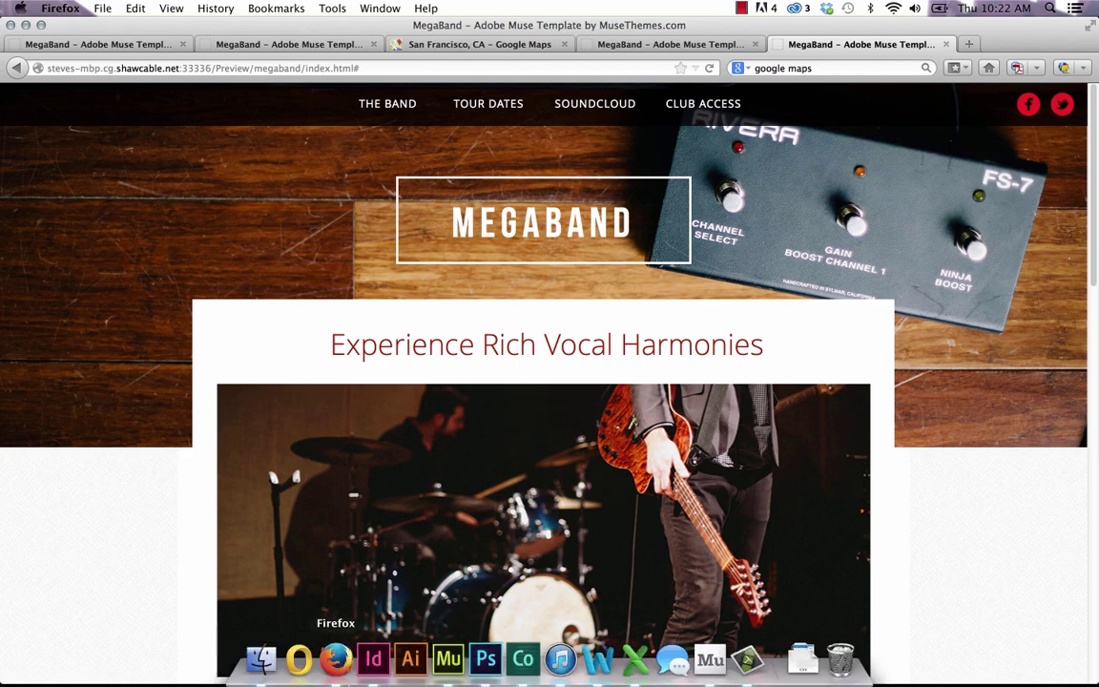
- Select the studio link widget in Muse and bring up the Text panel
left_click(448, 658)
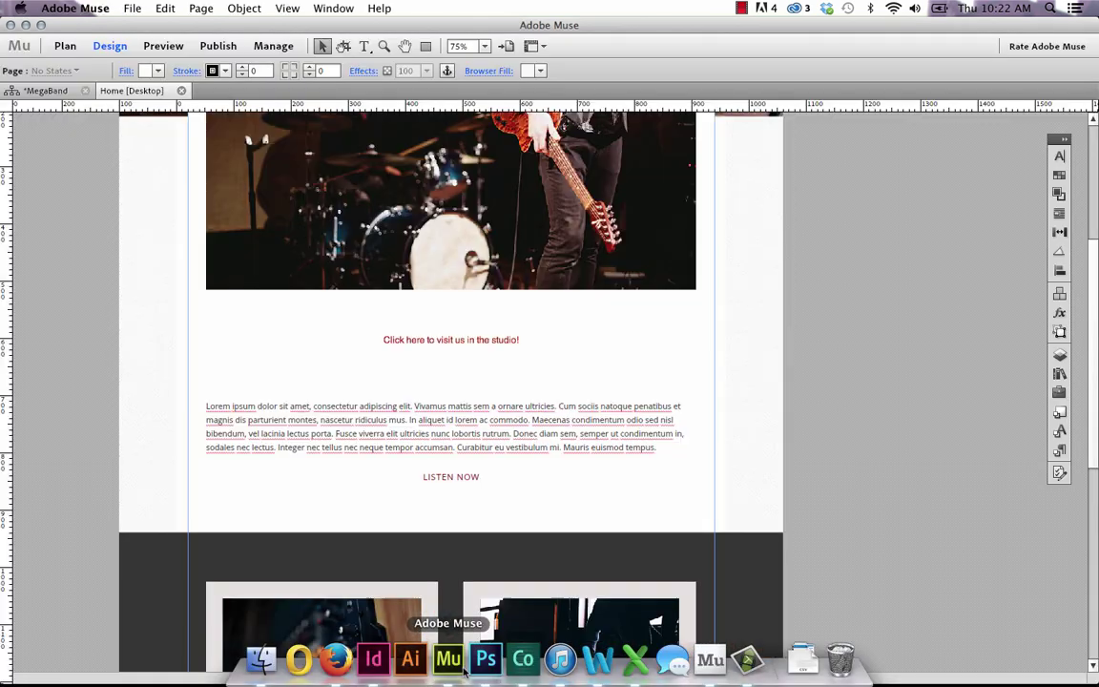
left_click(534, 353)
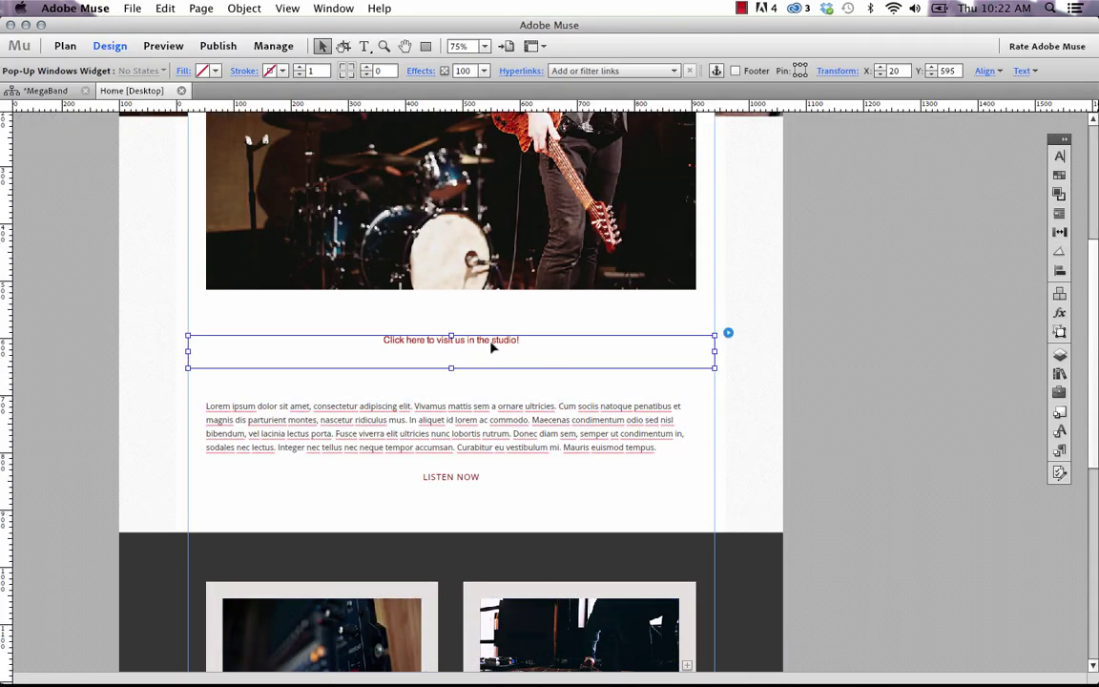
left_click(727, 333)
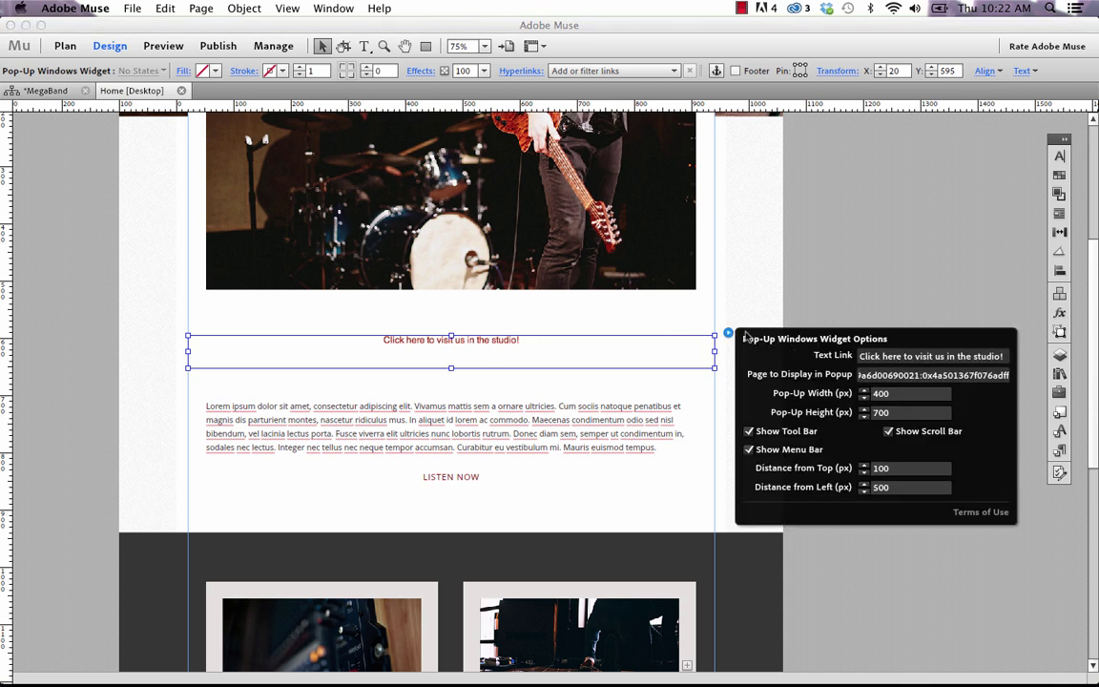
left_click(728, 334)
left_click_drag(1057, 146, 823, 114)
left_click(818, 160)
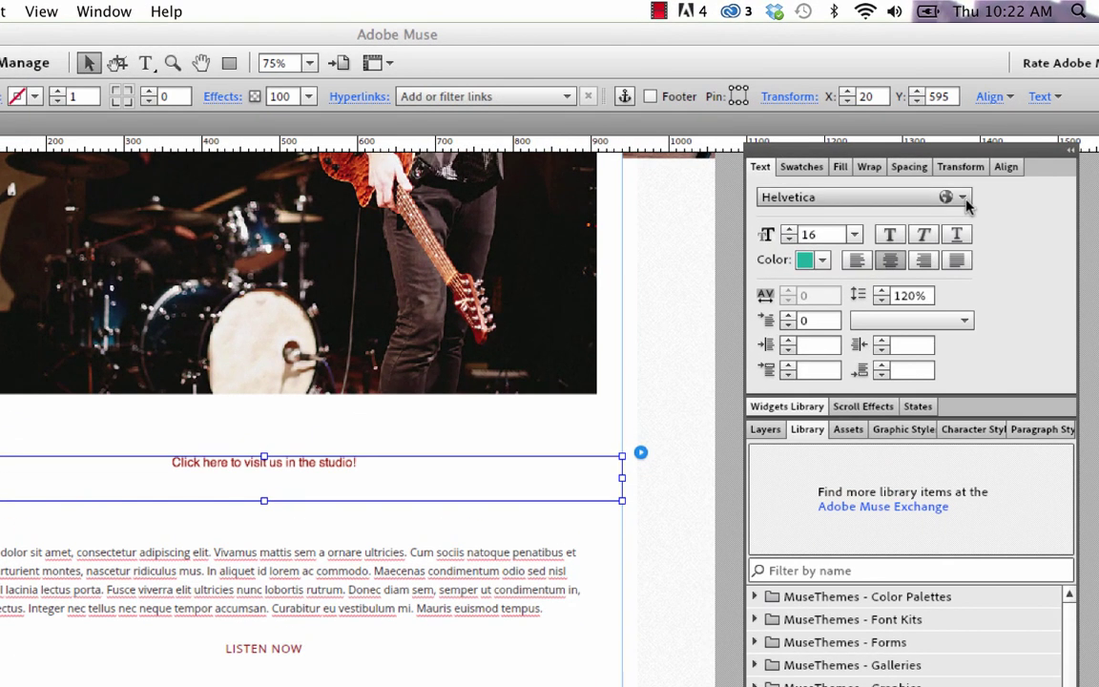
- Set the link text font to Source Sans Pro at size 36
left_click(963, 198)
scroll(849, 391, "up", 10)
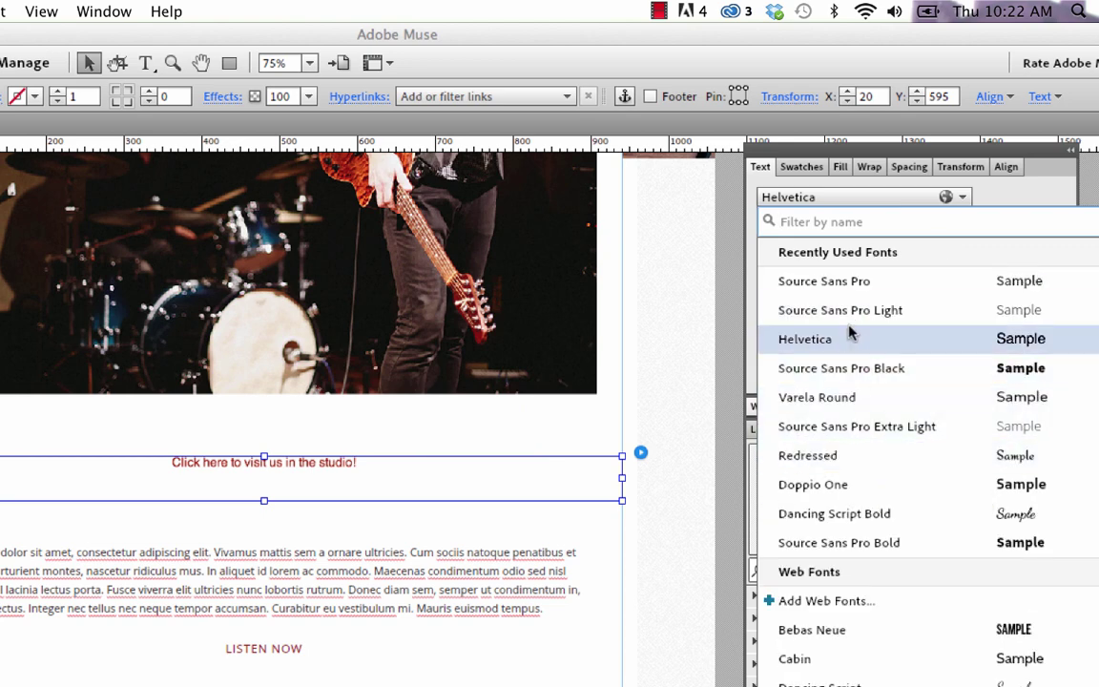
left_click(850, 283)
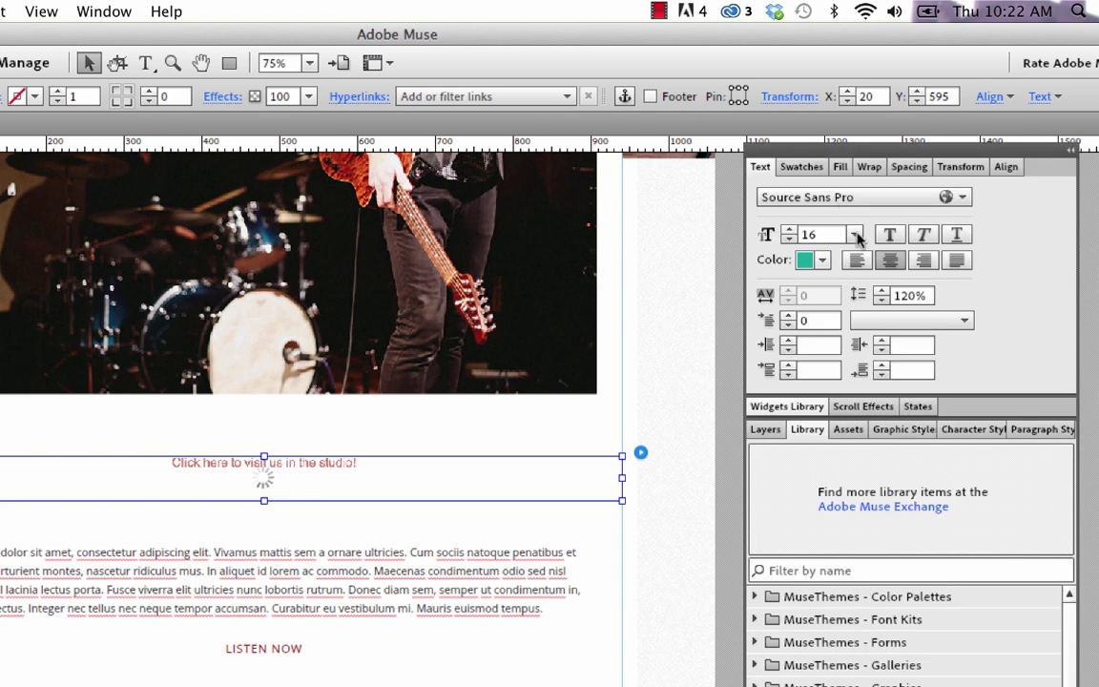
left_click(854, 234)
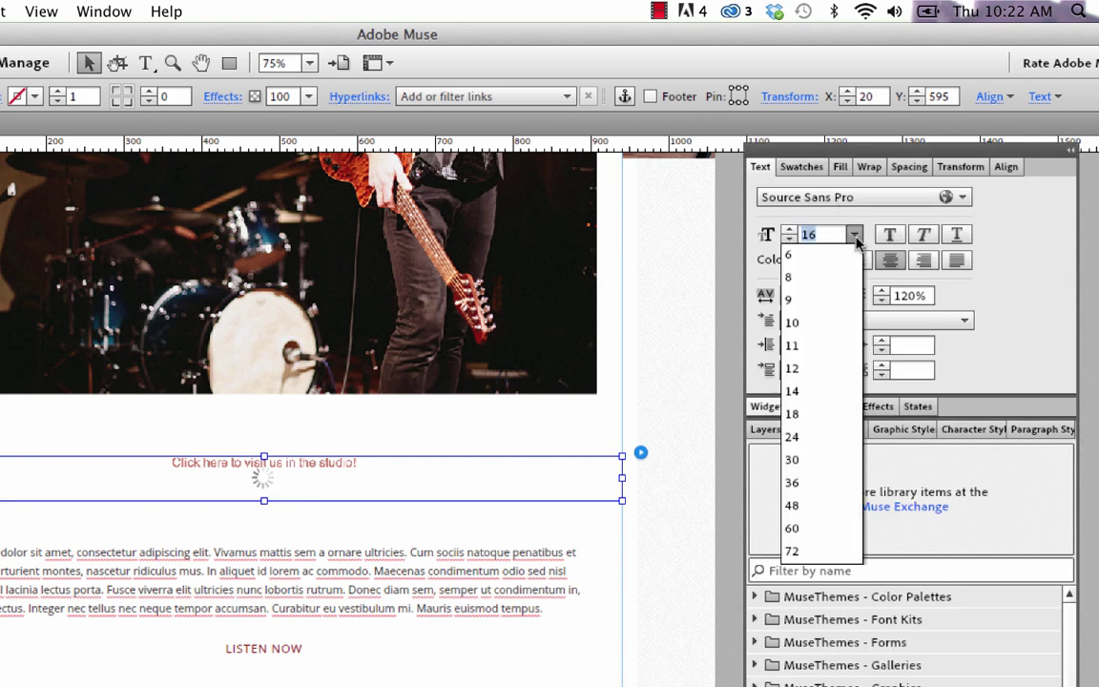
left_click(811, 483)
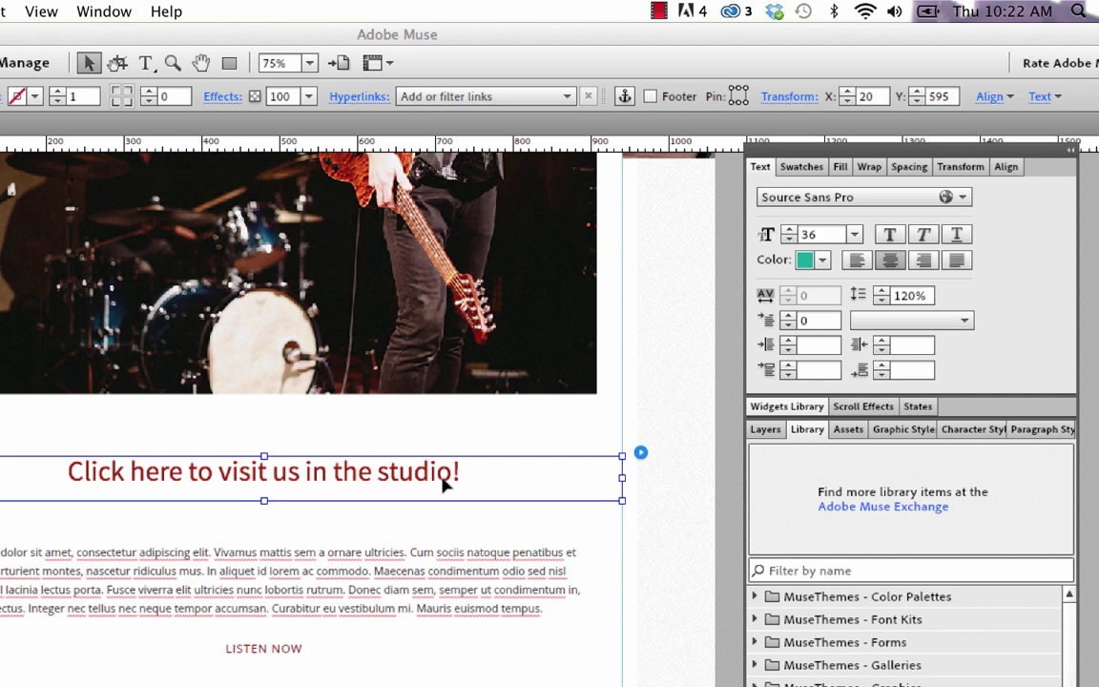
left_click(358, 99)
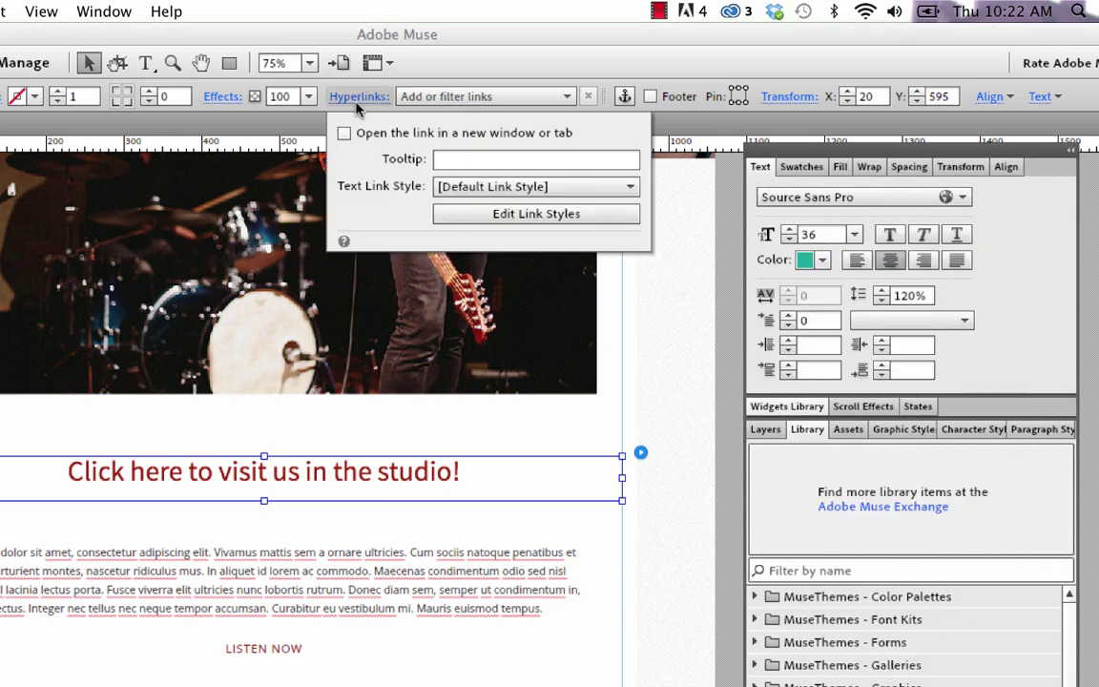
left_click(521, 218)
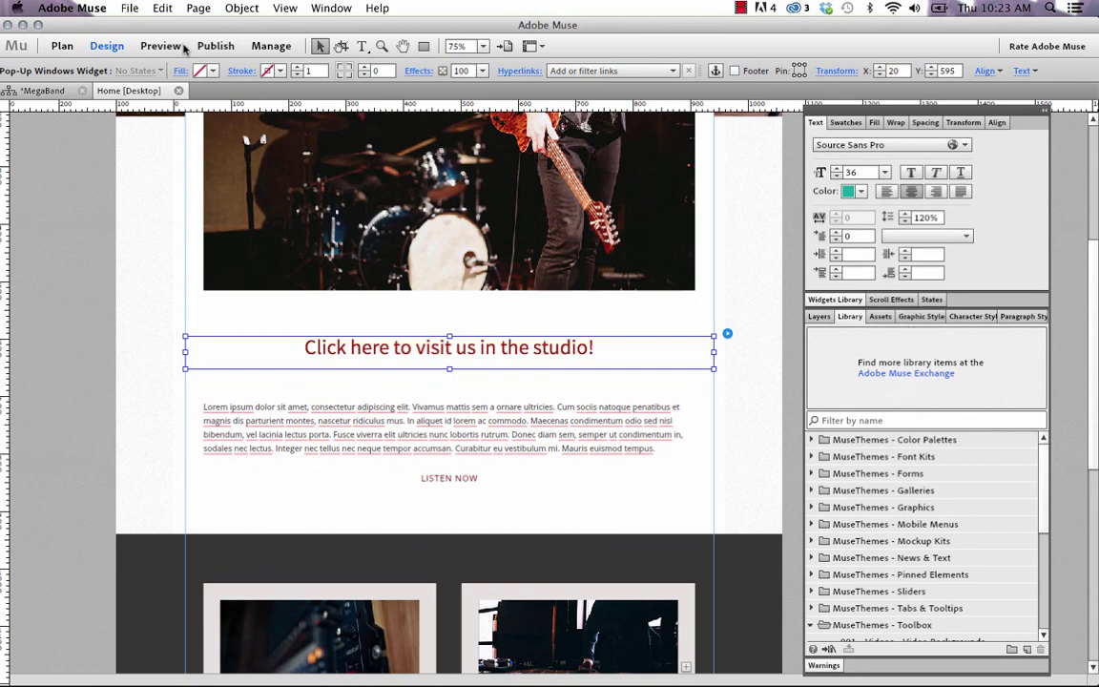
- Preview the restyled page in Firefox and click the large studio link to open its Google Maps popup
left_click(75, 8)
mouse_move(132, 7)
left_click(215, 290)
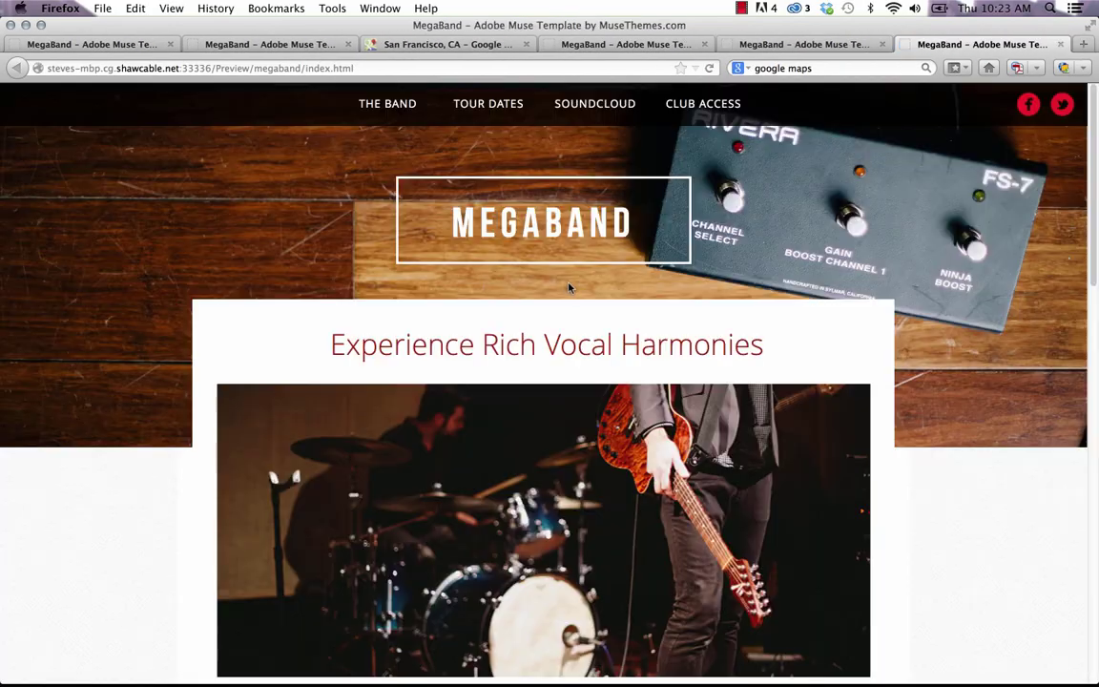
scroll(570, 287, "down", 5)
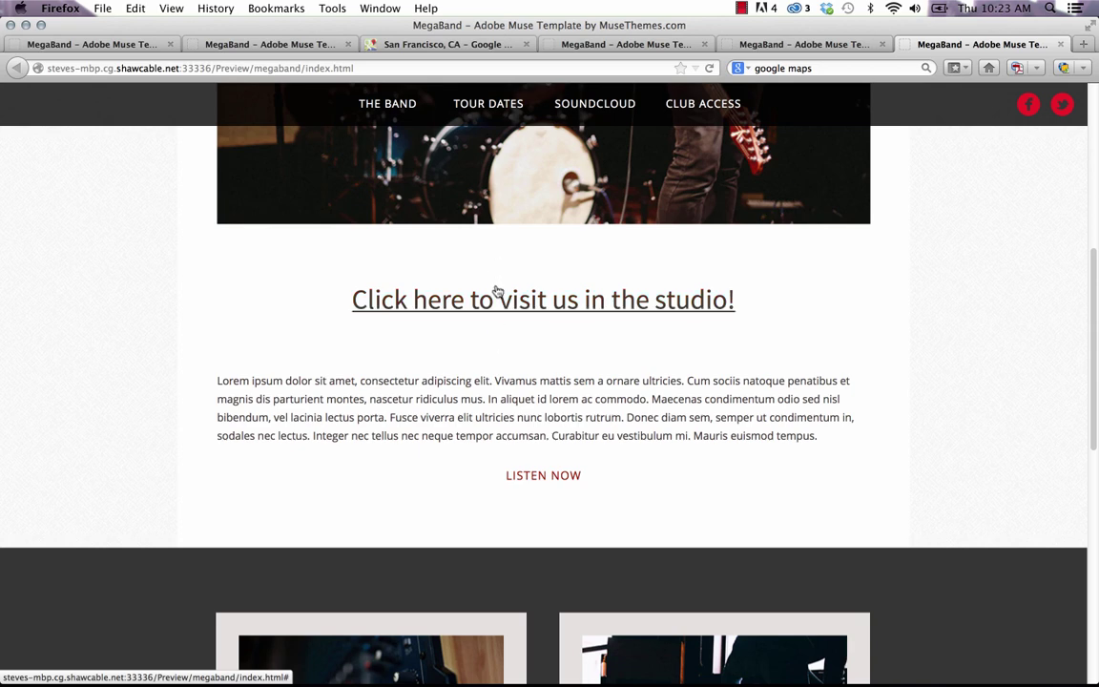
left_click(528, 307)
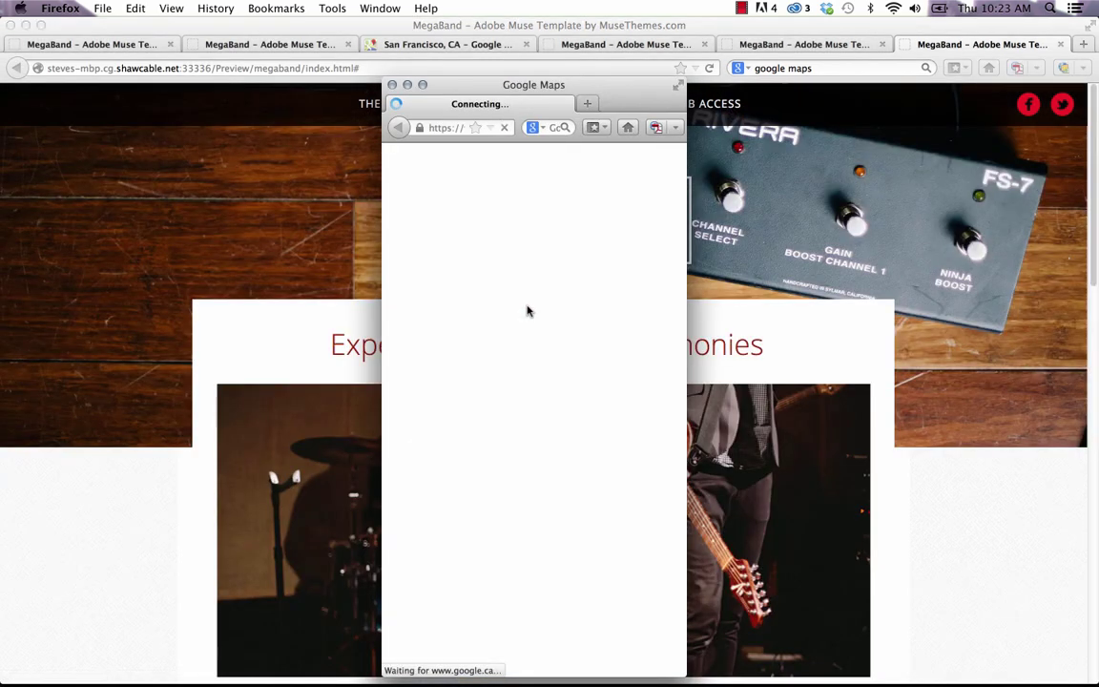